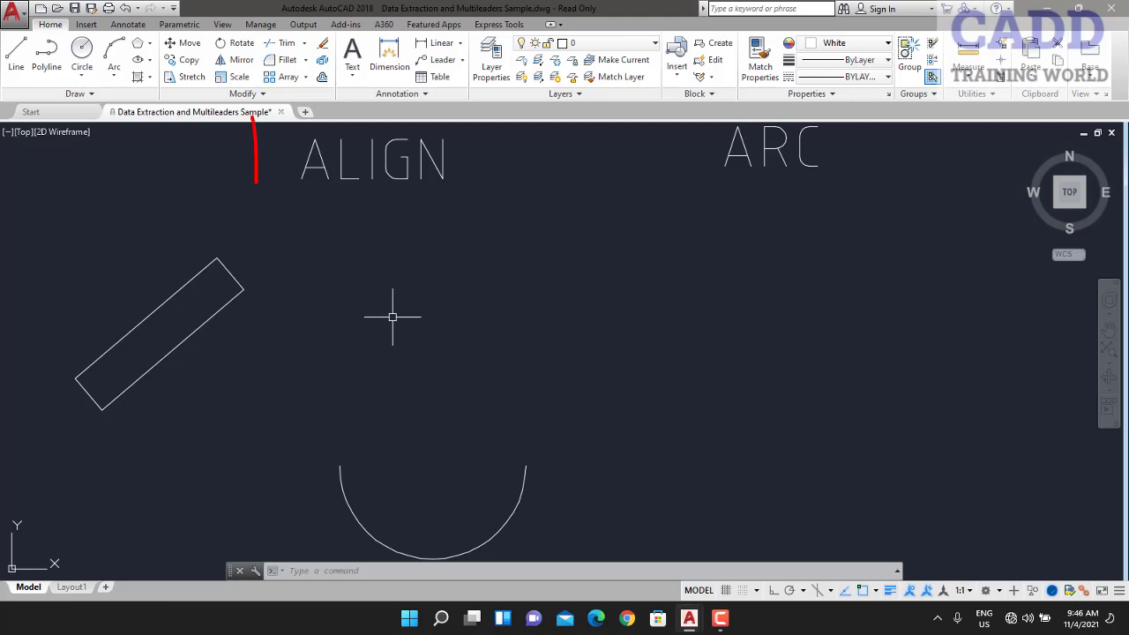
- Start ALIGN and select the tilted rectangle
{"action": "type", "text": "AL"}
{"action": "key", "text": "Return"}
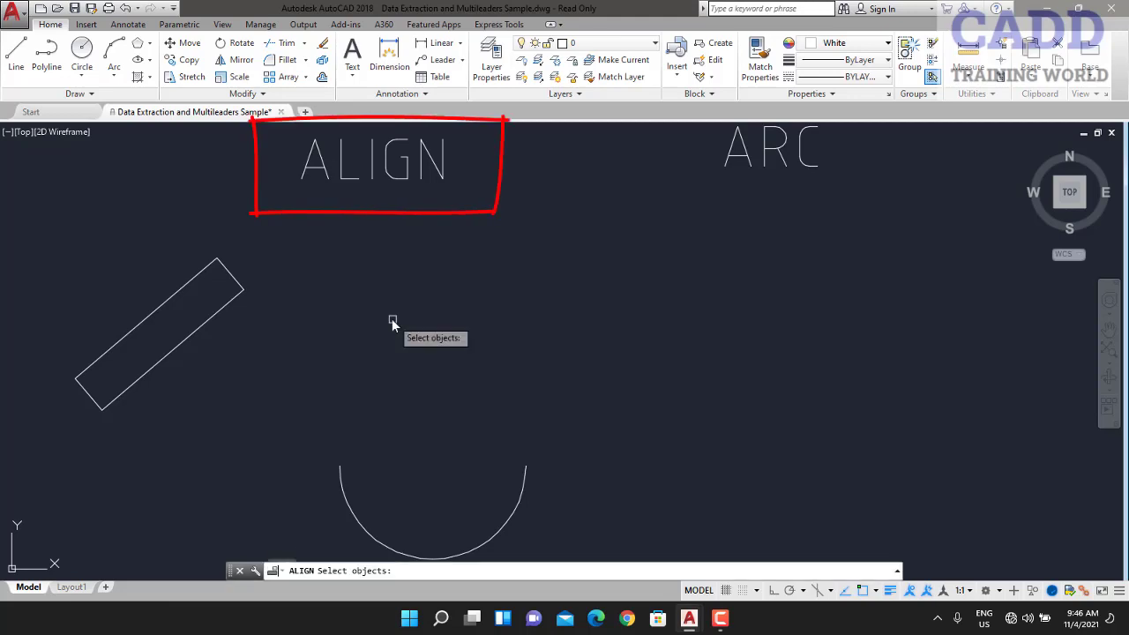
{"action": "left_click", "coordinate": [361, 245]}
{"action": "left_click", "coordinate": [185, 323]}
{"action": "key", "text": "Return"}
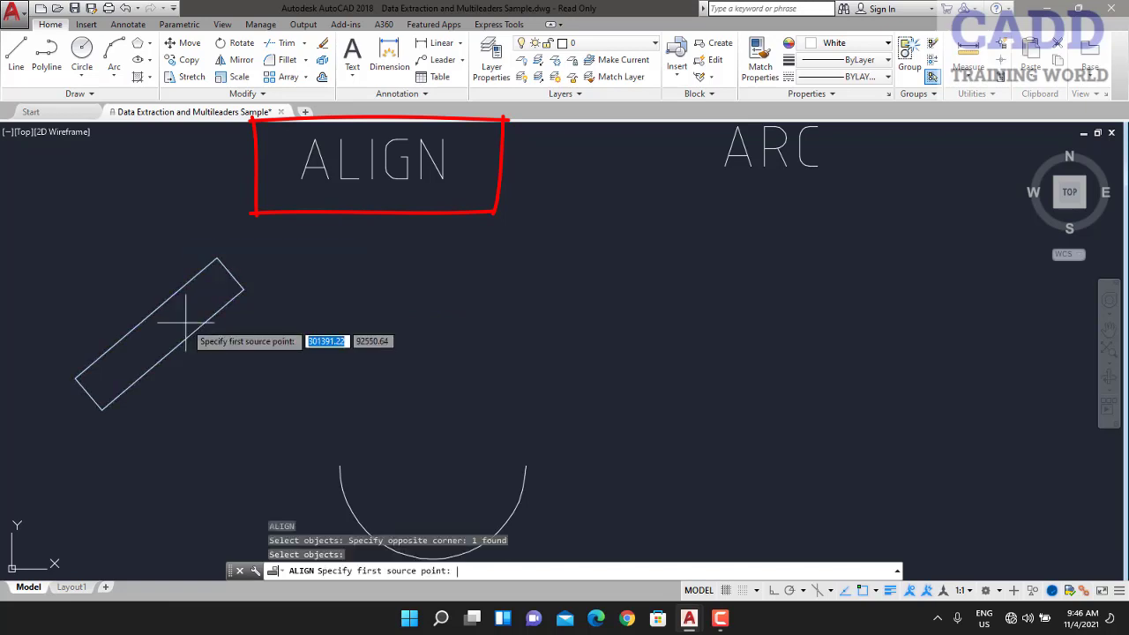
- Map the rectangle's right and lower-left corners onto the arc's endpoints, scaling it to fit
{"action": "left_click", "coordinate": [243, 289]}
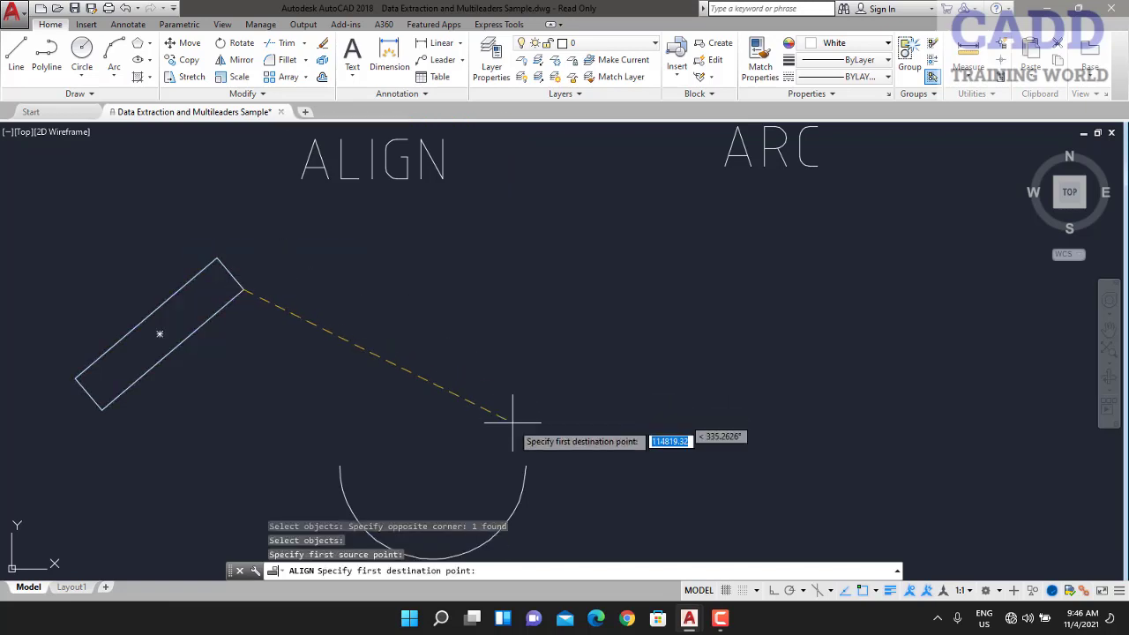
{"action": "left_click", "coordinate": [524, 461]}
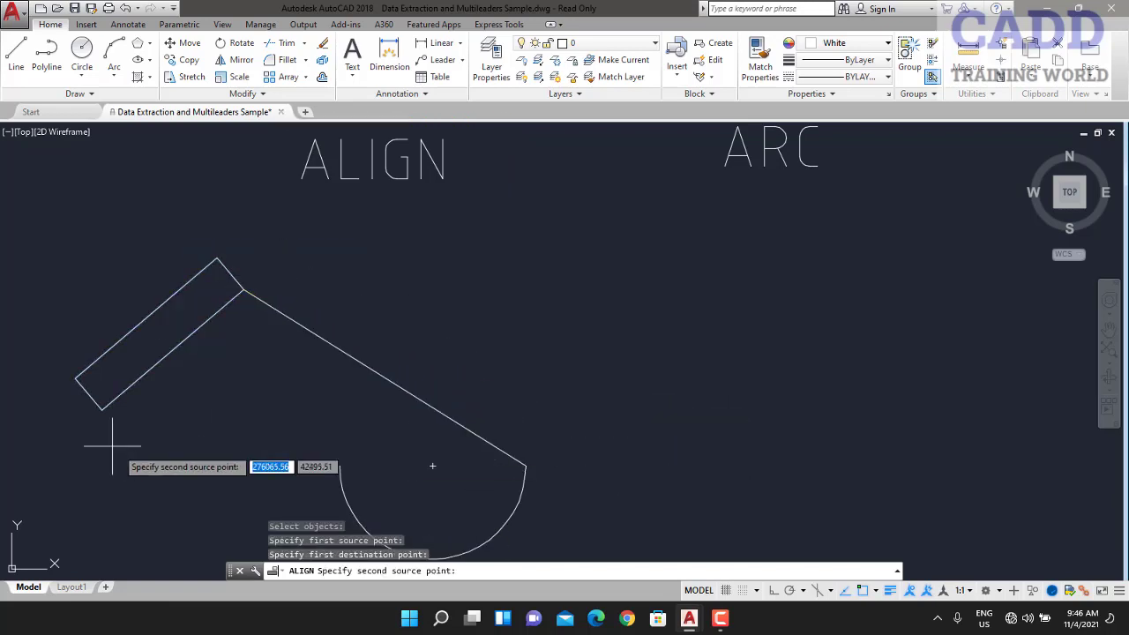
{"action": "left_click", "coordinate": [102, 409]}
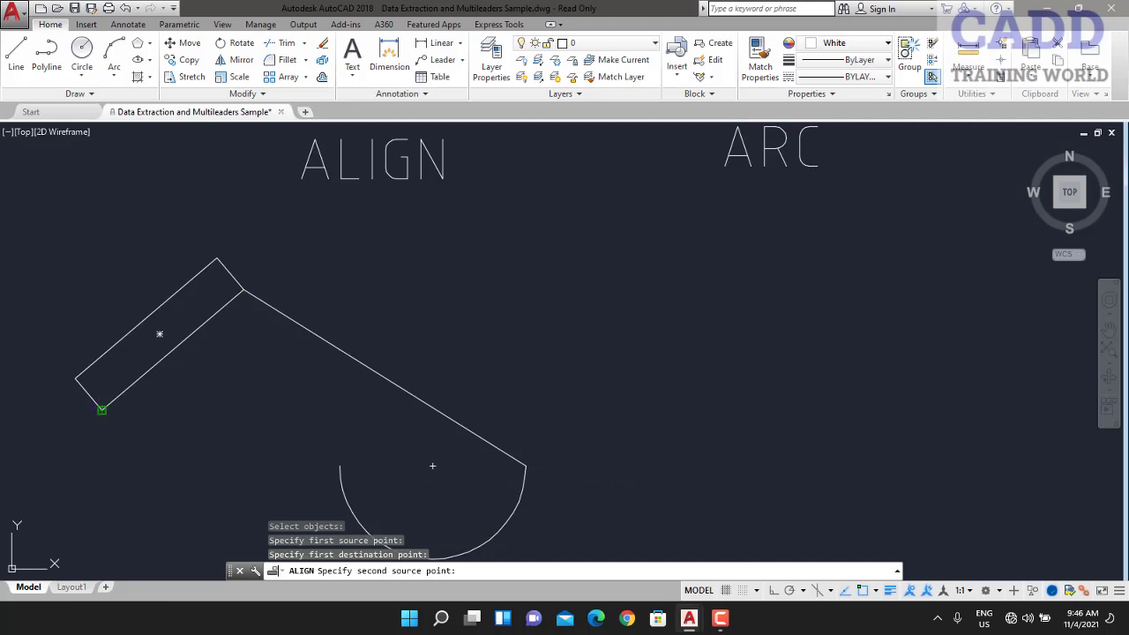
{"action": "left_click", "coordinate": [340, 464]}
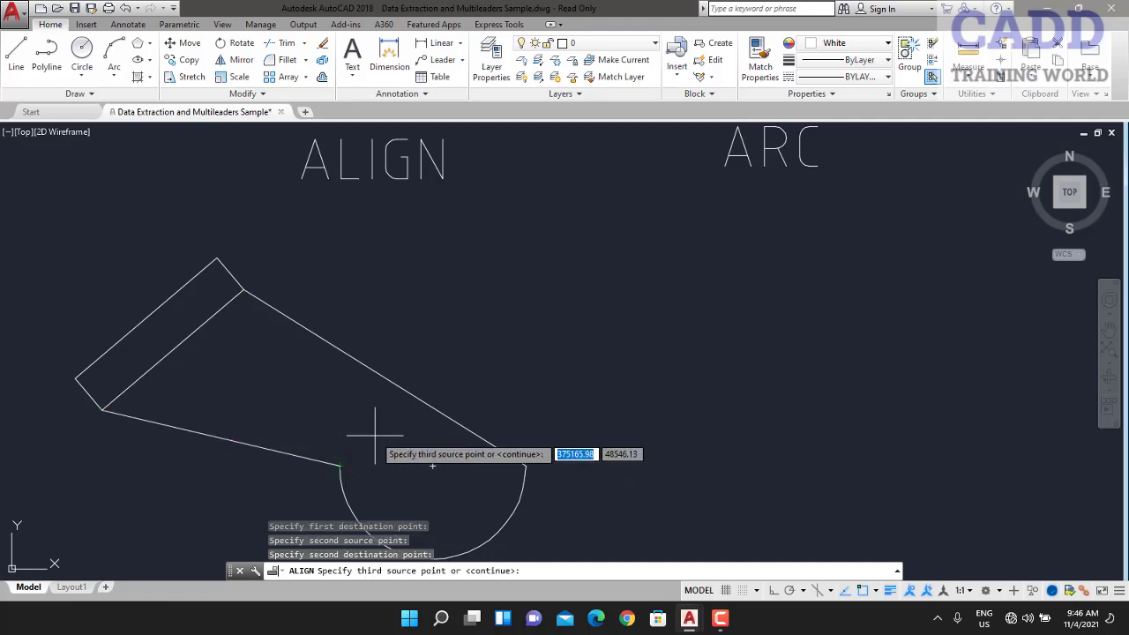
{"action": "key", "text": "Return"}
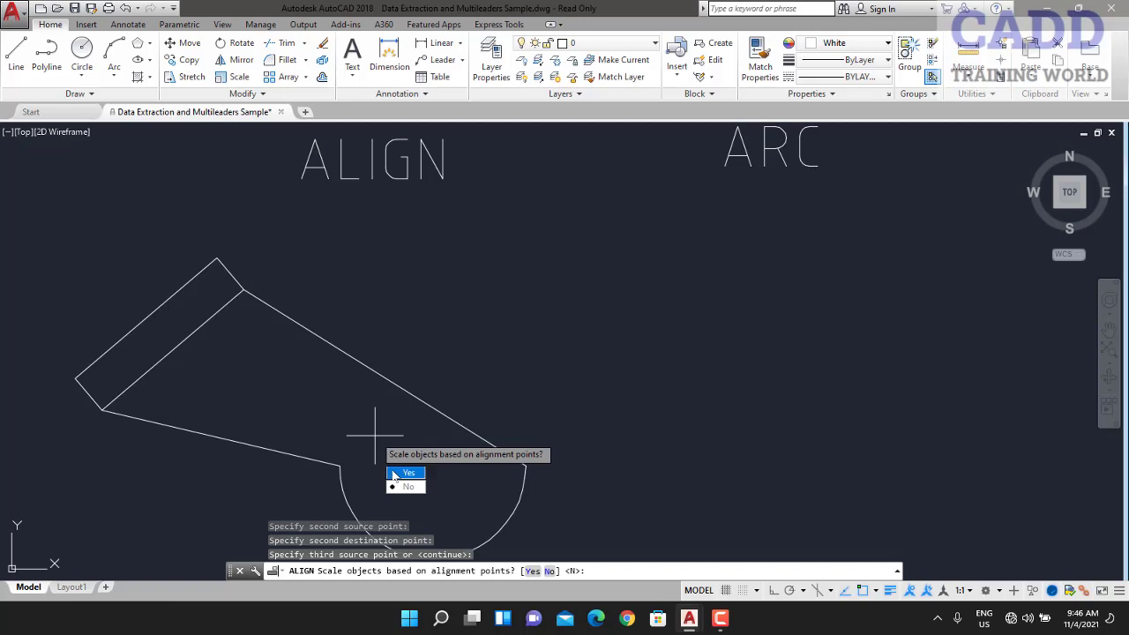
{"action": "type", "text": "Y"}
{"action": "key", "text": "Return"}
{"action": "middle_click_drag", "start_coordinate": [464, 398], "coordinate": [204, 429]}
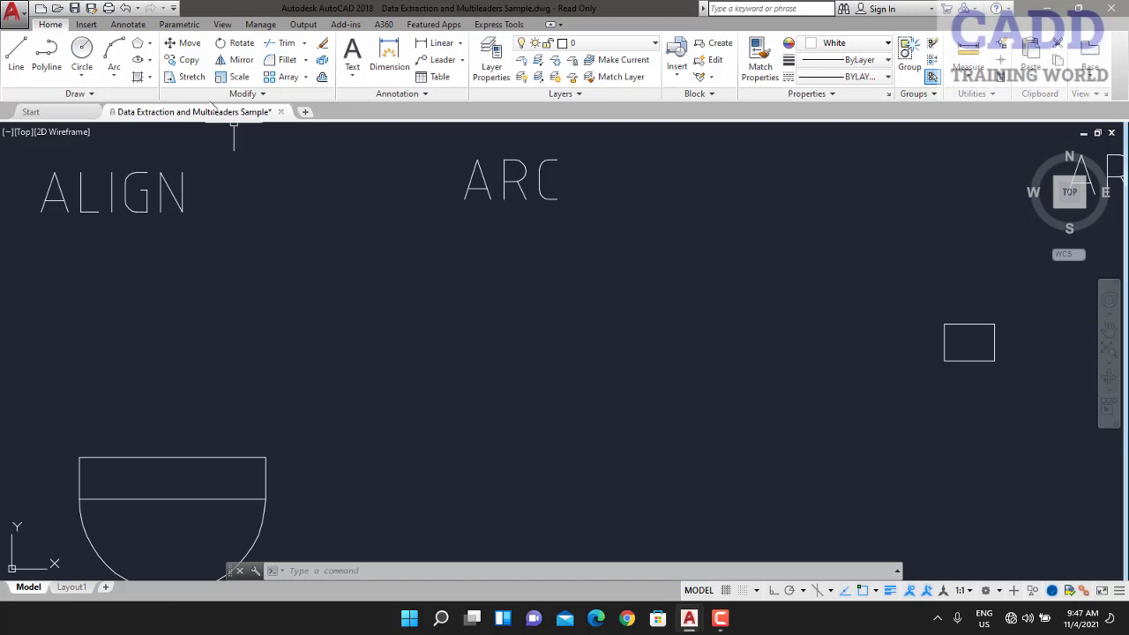
- Draw a three-point arc from lower left, up through a middle point, to the right under ARC
{"action": "left_click", "coordinate": [114, 55]}
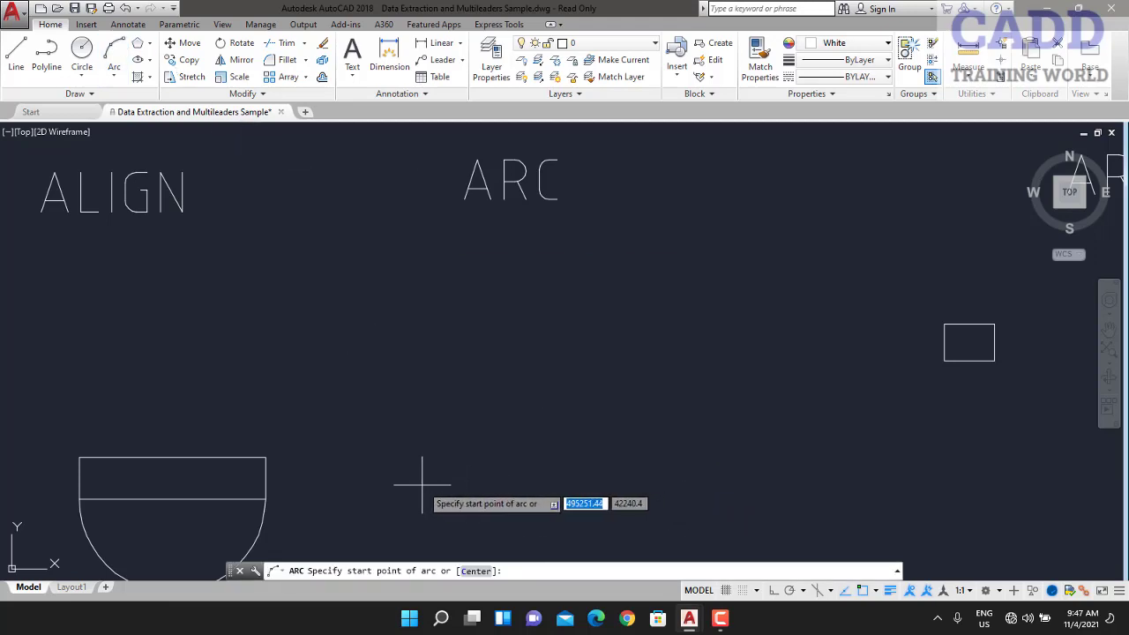
{"action": "left_click", "coordinate": [422, 482]}
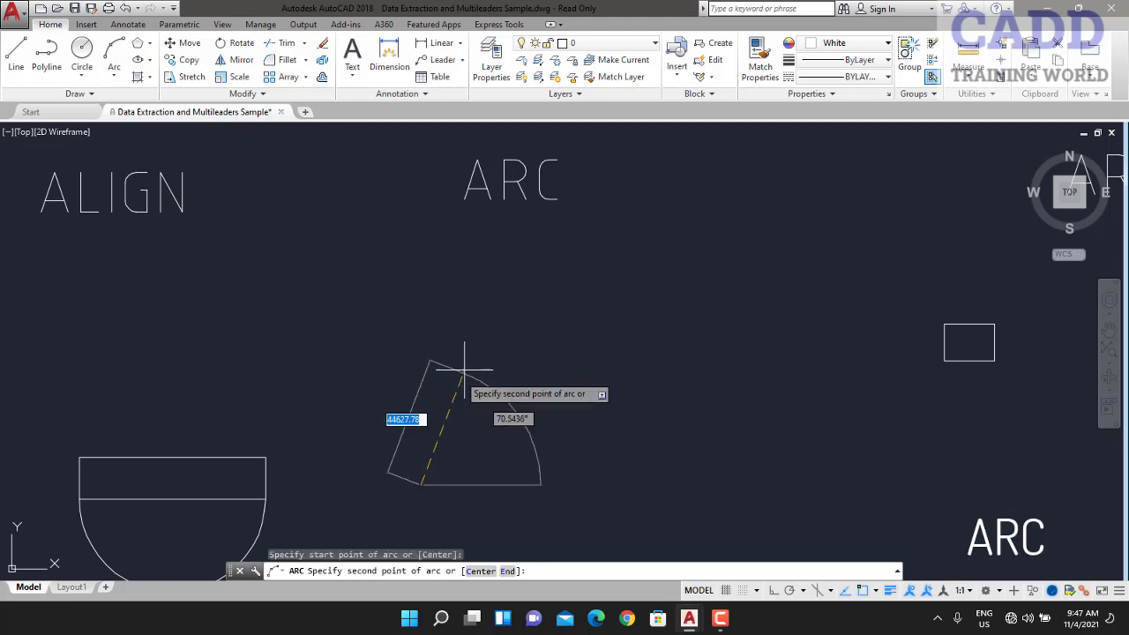
{"action": "left_click", "coordinate": [491, 347]}
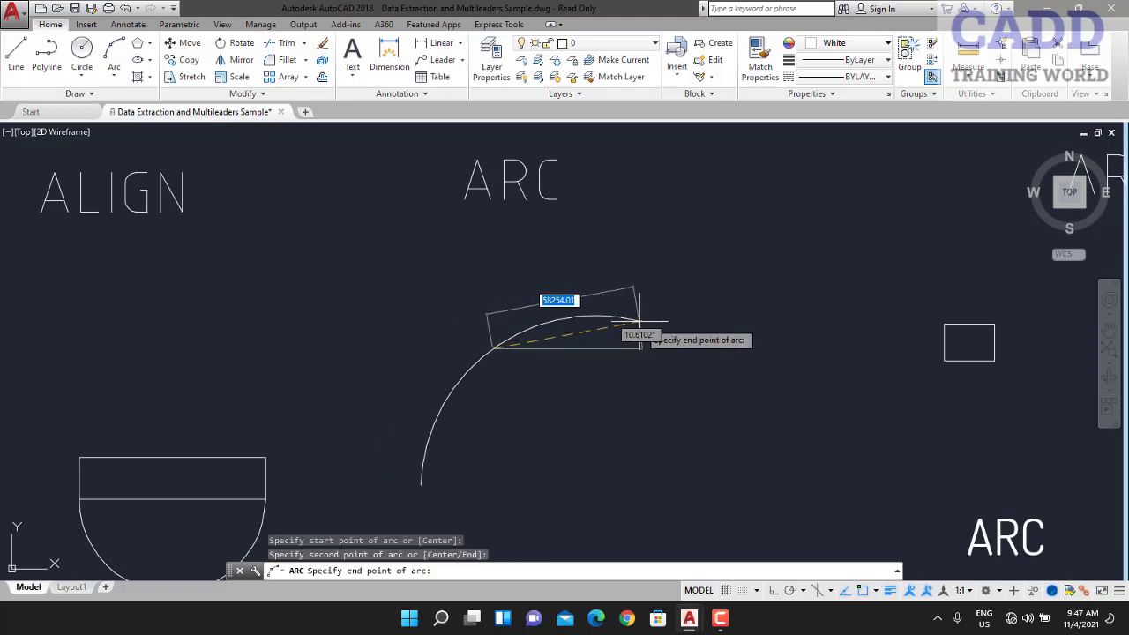
{"action": "left_click", "coordinate": [641, 321]}
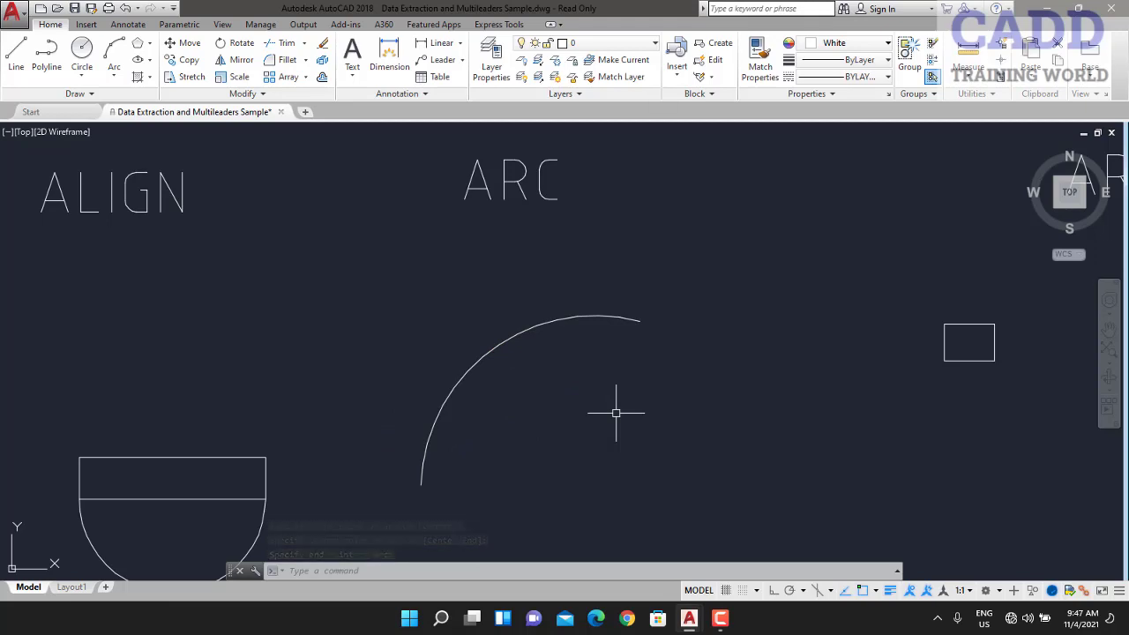
{"action": "middle_click_drag", "start_coordinate": [917, 416], "coordinate": [385, 429]}
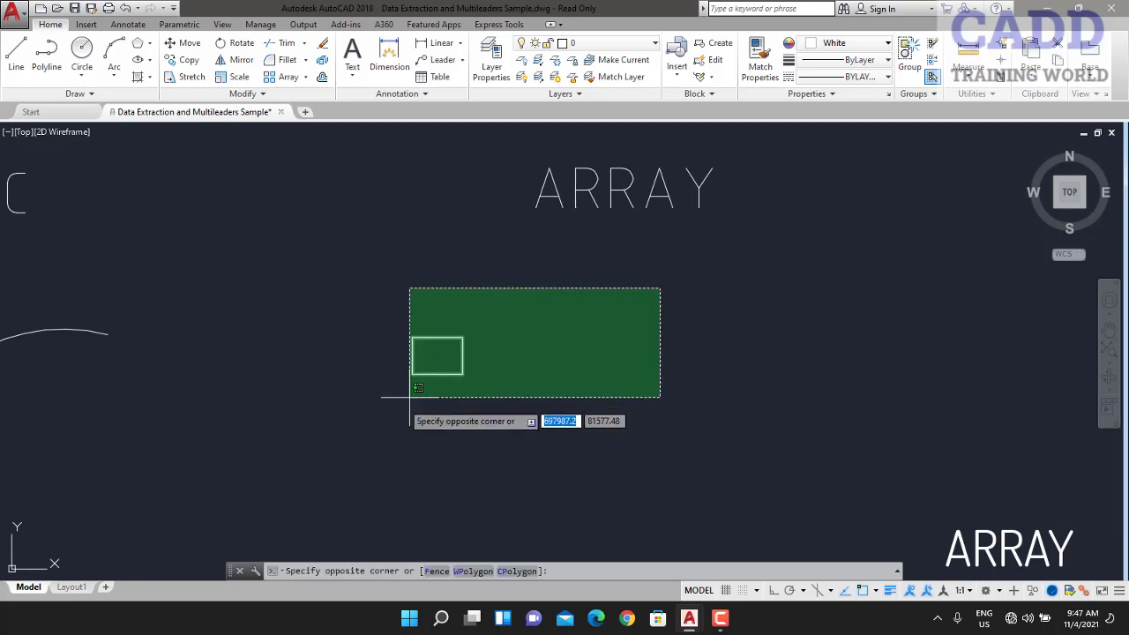
- Make a 4-column by 3-row rectangular array of the small rectangle under ARRAY
{"action": "left_click_drag", "start_coordinate": [660, 287], "coordinate": [392, 401]}
{"action": "key", "text": "Return"}
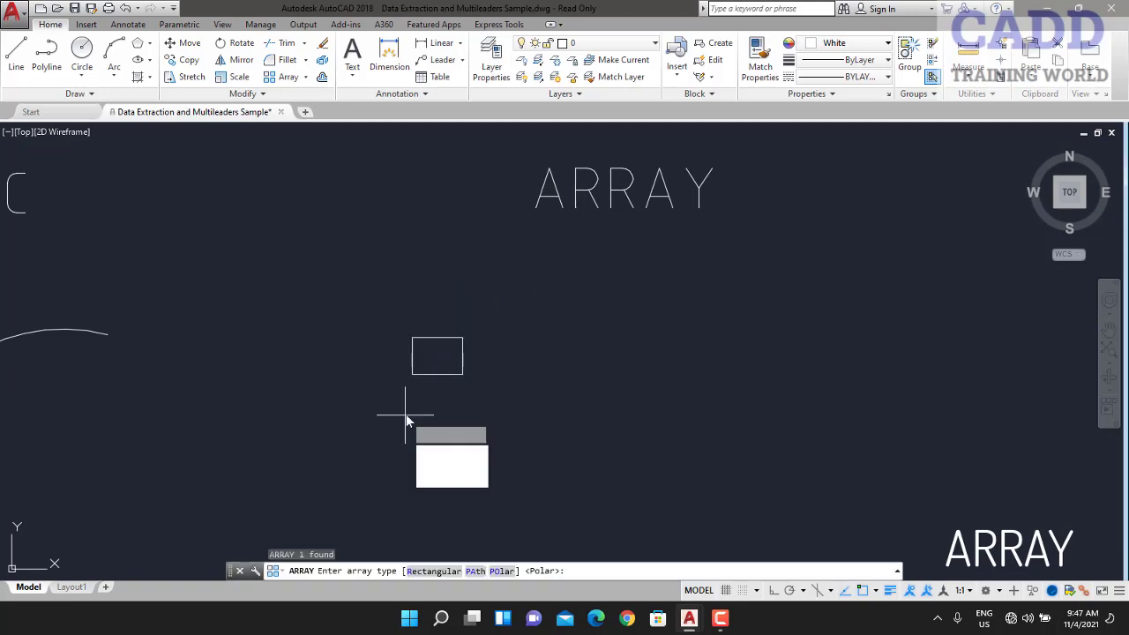
{"action": "left_click", "coordinate": [453, 454]}
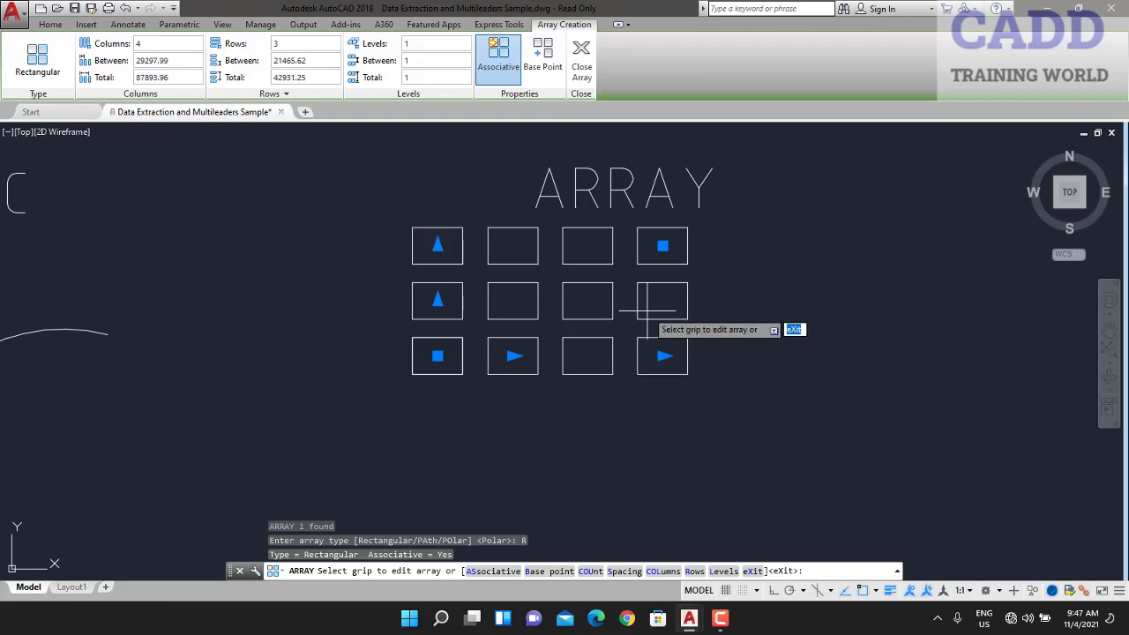
{"action": "key", "text": "Return"}
{"action": "scroll", "coordinate": [630, 379], "scroll_direction": "down", "scroll_amount": 3}
{"action": "scroll", "coordinate": [604, 432], "scroll_direction": "down", "scroll_amount": 2}
- Select the object on top of the circle and start a polar array of it
{"action": "middle_click_drag", "start_coordinate": [604, 432], "coordinate": [554, 307]}
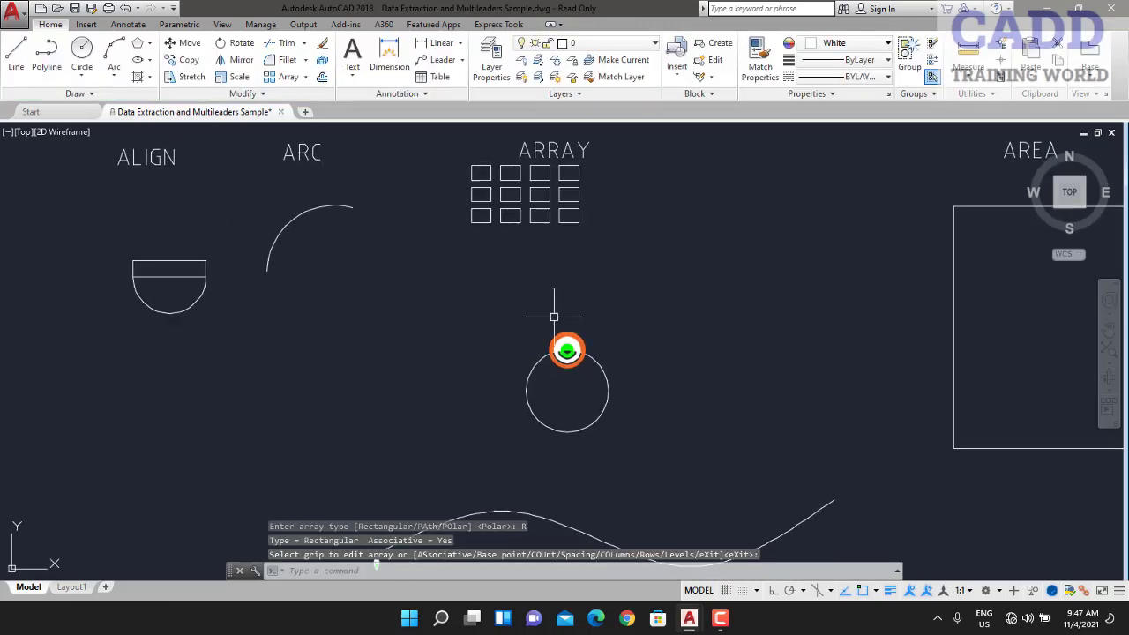
{"action": "scroll", "coordinate": [597, 323], "scroll_direction": "up", "scroll_amount": 5}
{"action": "left_click", "coordinate": [643, 307]}
{"action": "left_click", "coordinate": [454, 344]}
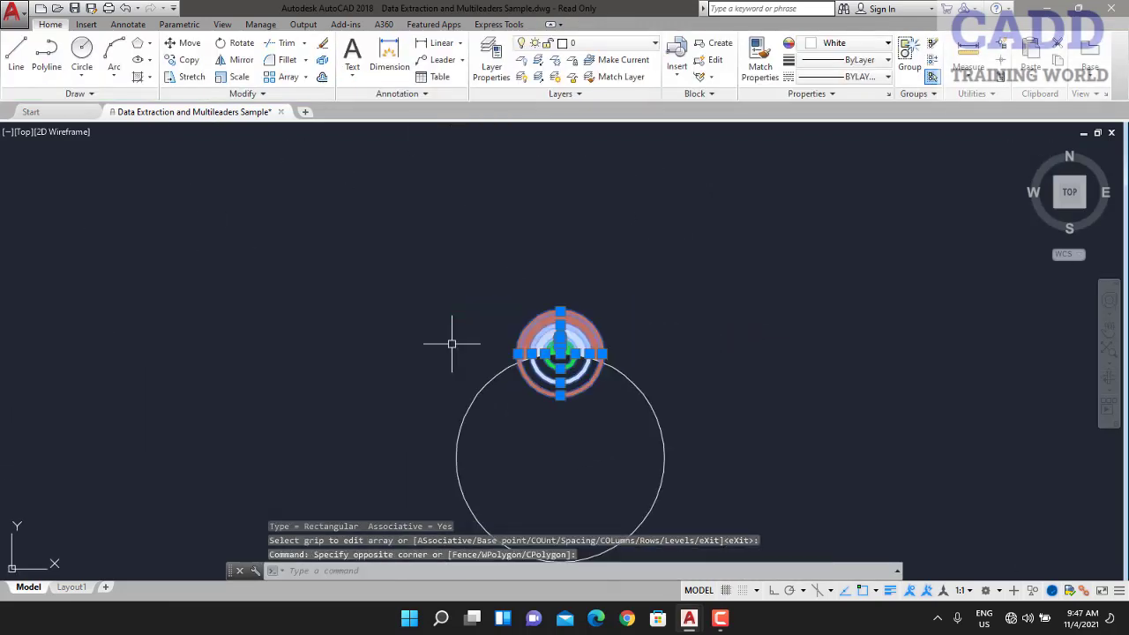
{"action": "type", "text": "AR"}
{"action": "key", "text": "Return"}
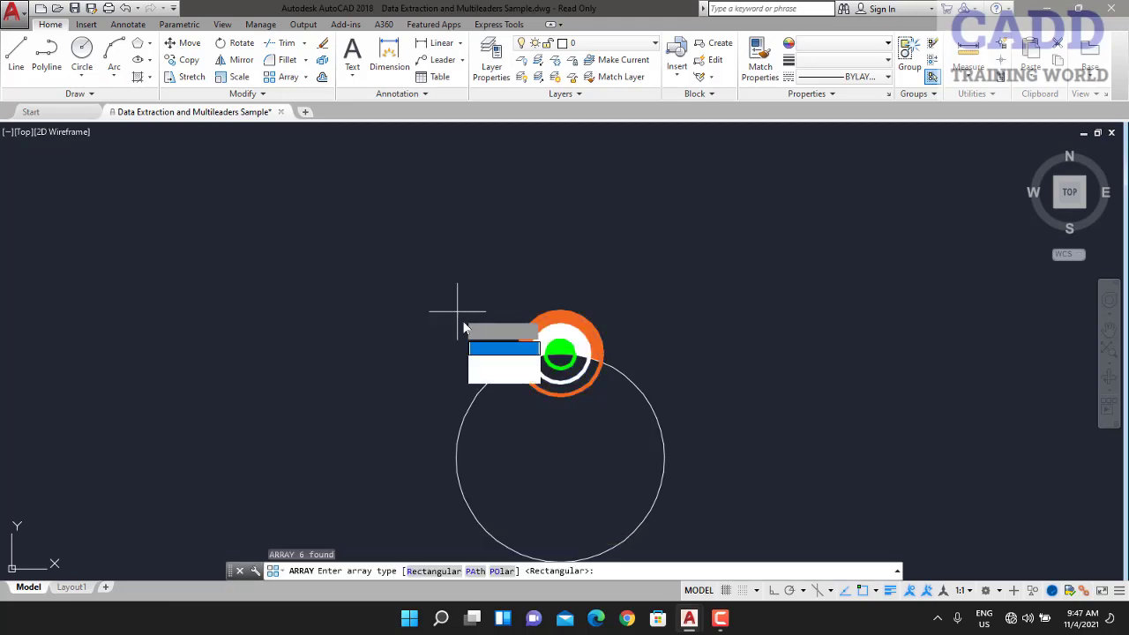
{"action": "key", "text": "Down"}
{"action": "key", "text": "Down"}
{"action": "key", "text": "Return"}
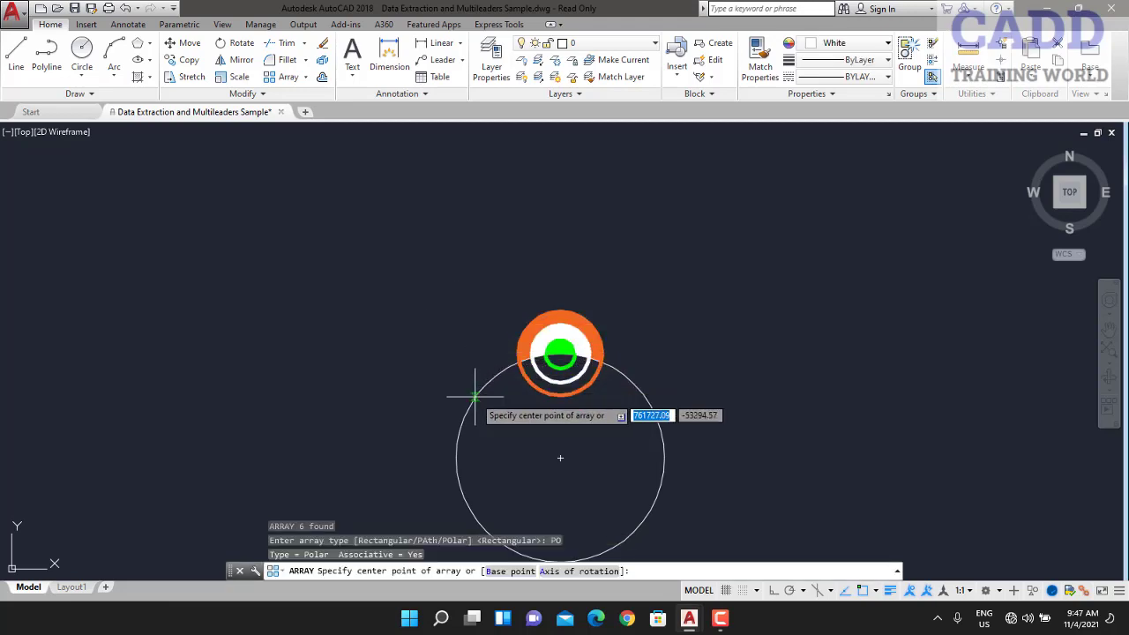
- Centre the polar array on the circle's centre with 10 items
{"action": "left_click", "coordinate": [560, 456]}
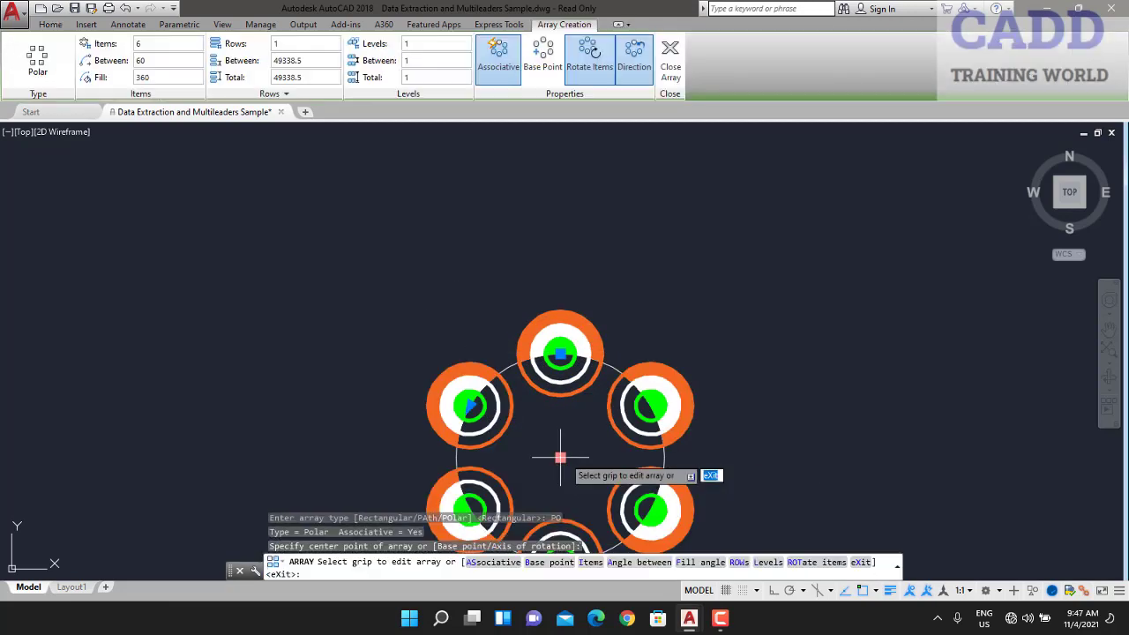
{"action": "right_click", "coordinate": [560, 457]}
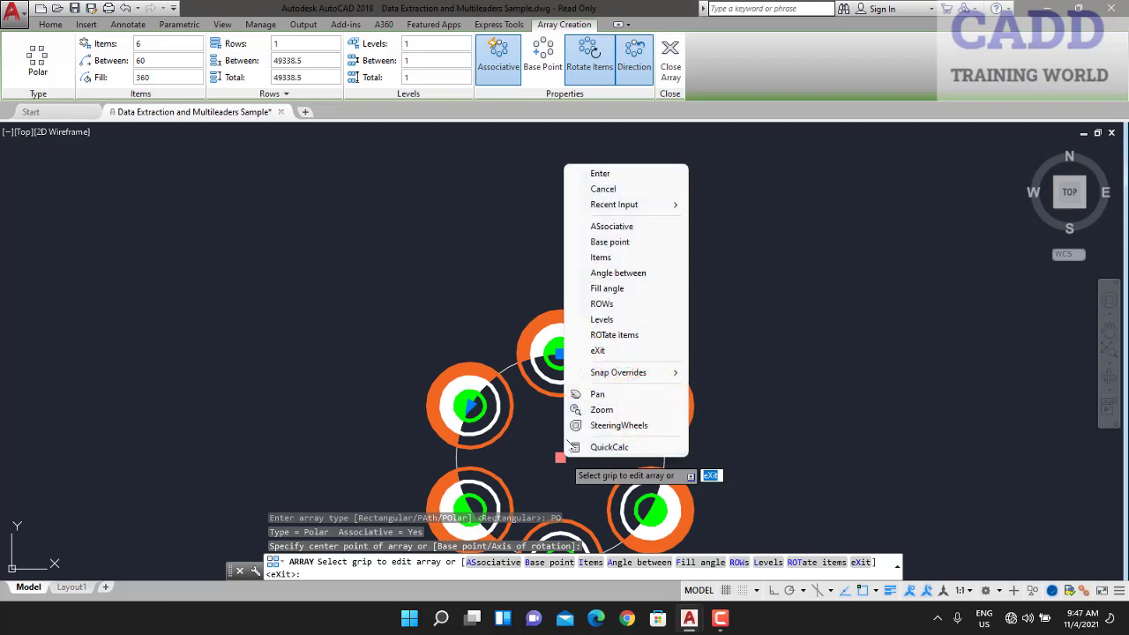
{"action": "left_click", "coordinate": [612, 258]}
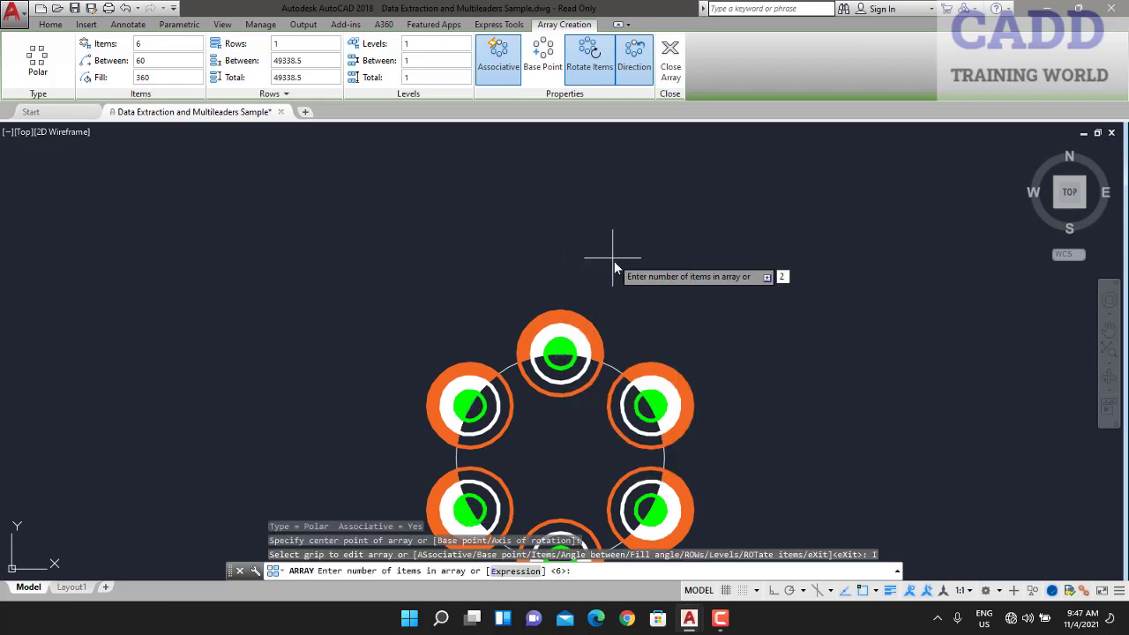
{"action": "type", "text": "10"}
{"action": "key", "text": "Return"}
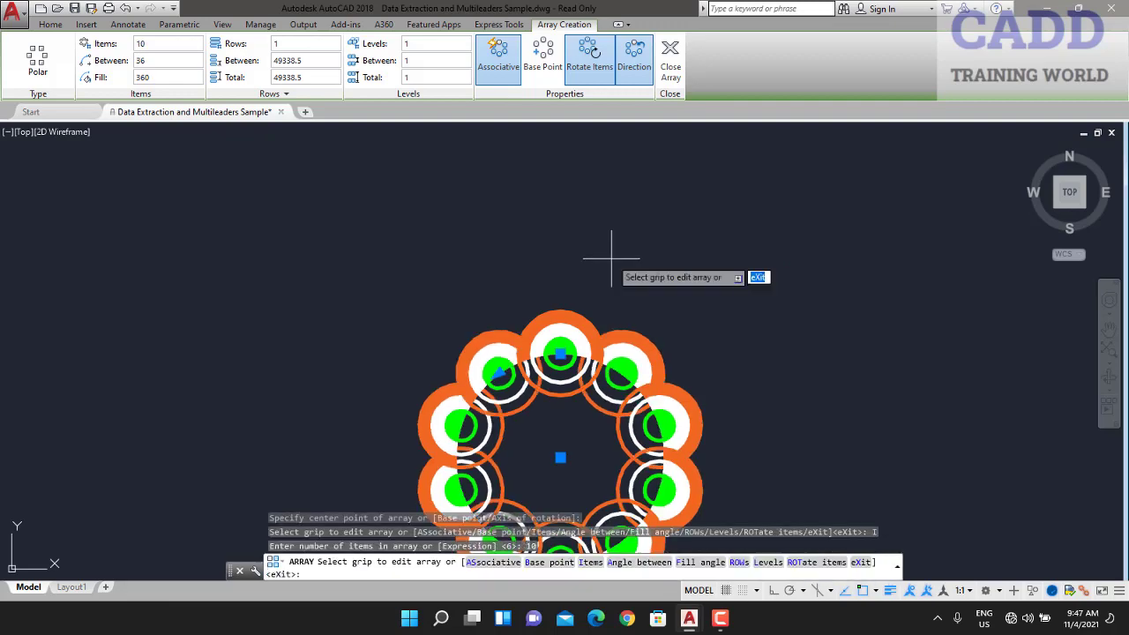
{"action": "key", "text": "Return"}
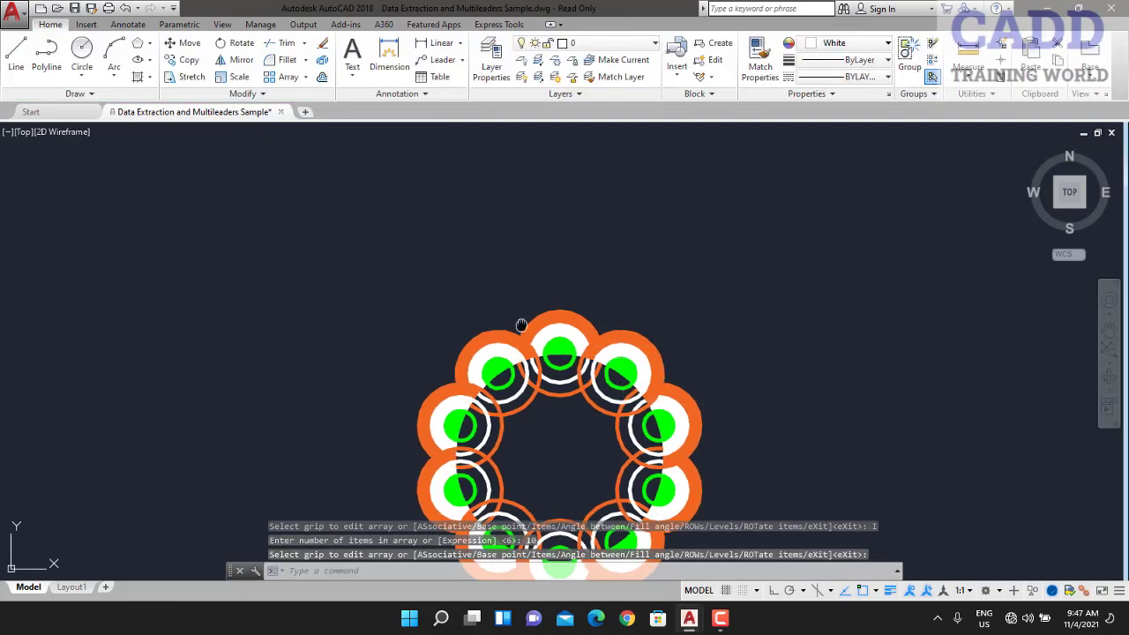
- Scale the orange, white and green leaf by a factor of 2 about its top point
{"action": "middle_click_drag", "start_coordinate": [586, 416], "coordinate": [494, 202]}
{"action": "scroll", "coordinate": [494, 202], "scroll_direction": "down", "scroll_amount": 2}
{"action": "scroll", "coordinate": [558, 415], "scroll_direction": "down", "scroll_amount": 1}
{"action": "middle_click_drag", "start_coordinate": [557, 415], "coordinate": [582, 221]}
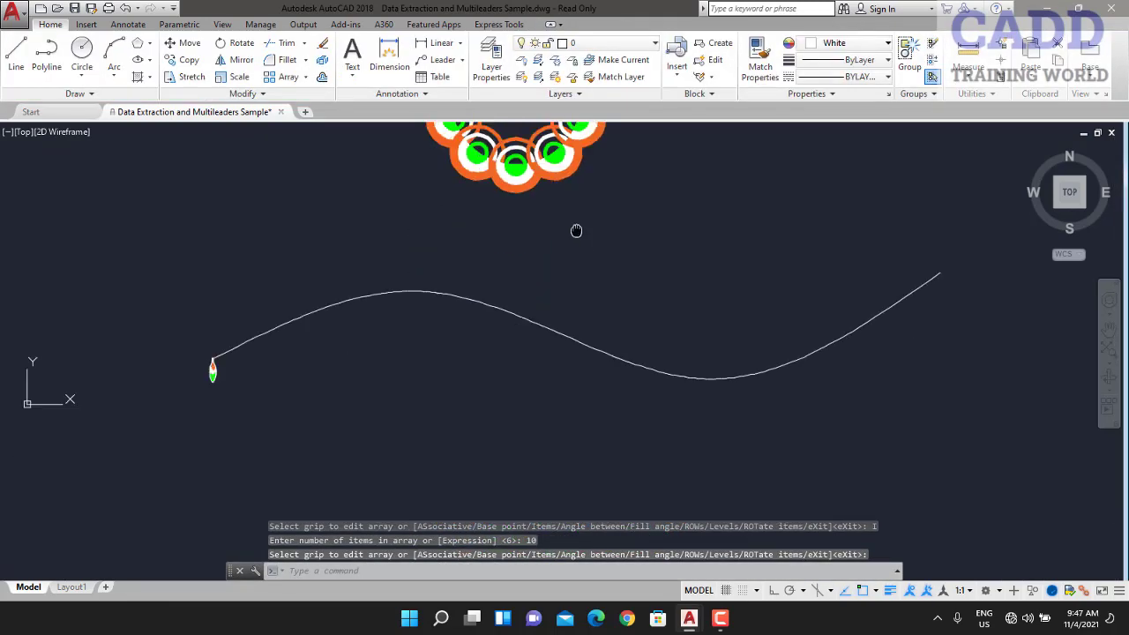
{"action": "scroll", "coordinate": [197, 318], "scroll_direction": "up", "scroll_amount": 2}
{"action": "scroll", "coordinate": [189, 299], "scroll_direction": "up", "scroll_amount": 2}
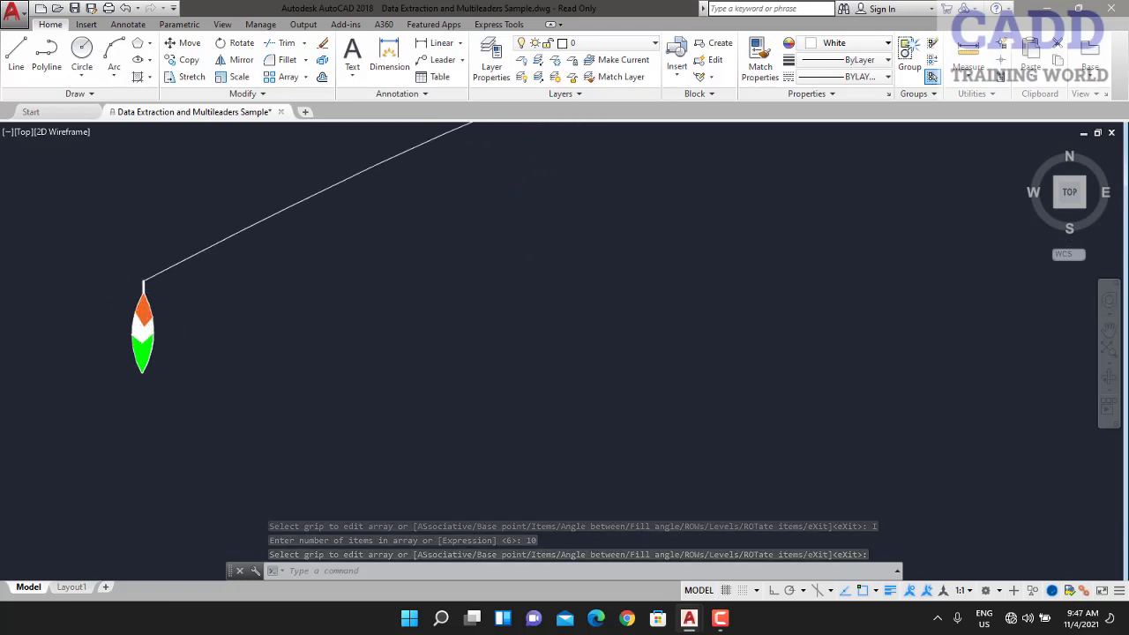
{"action": "scroll", "coordinate": [187, 289], "scroll_direction": "up", "scroll_amount": 1}
{"action": "left_click", "coordinate": [208, 284]}
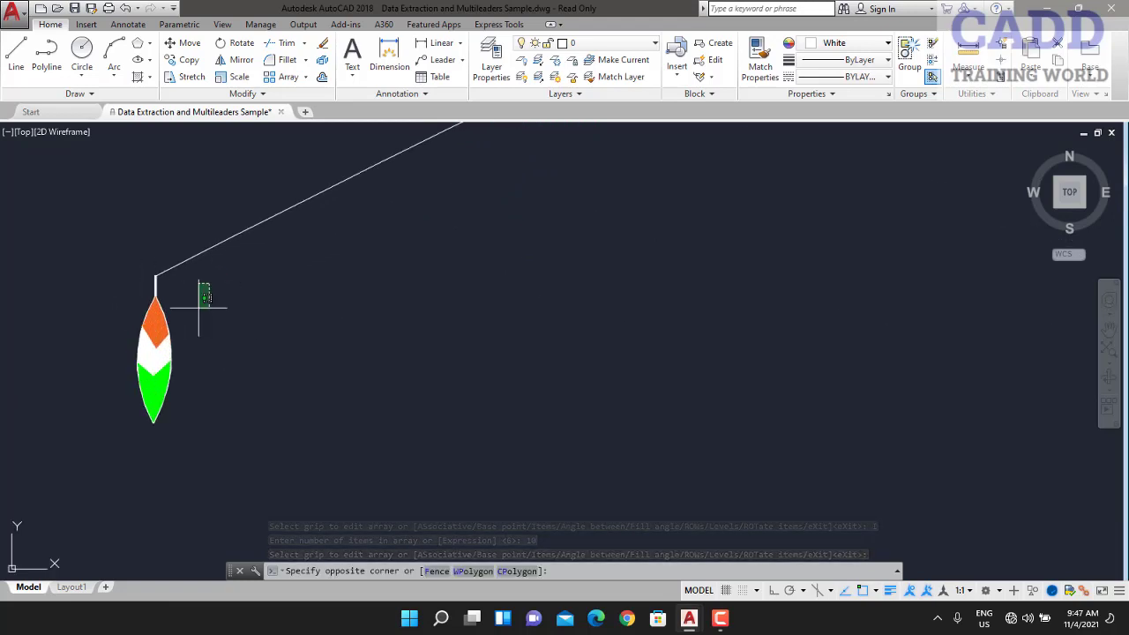
{"action": "left_click", "coordinate": [137, 407]}
{"action": "key", "text": "Return"}
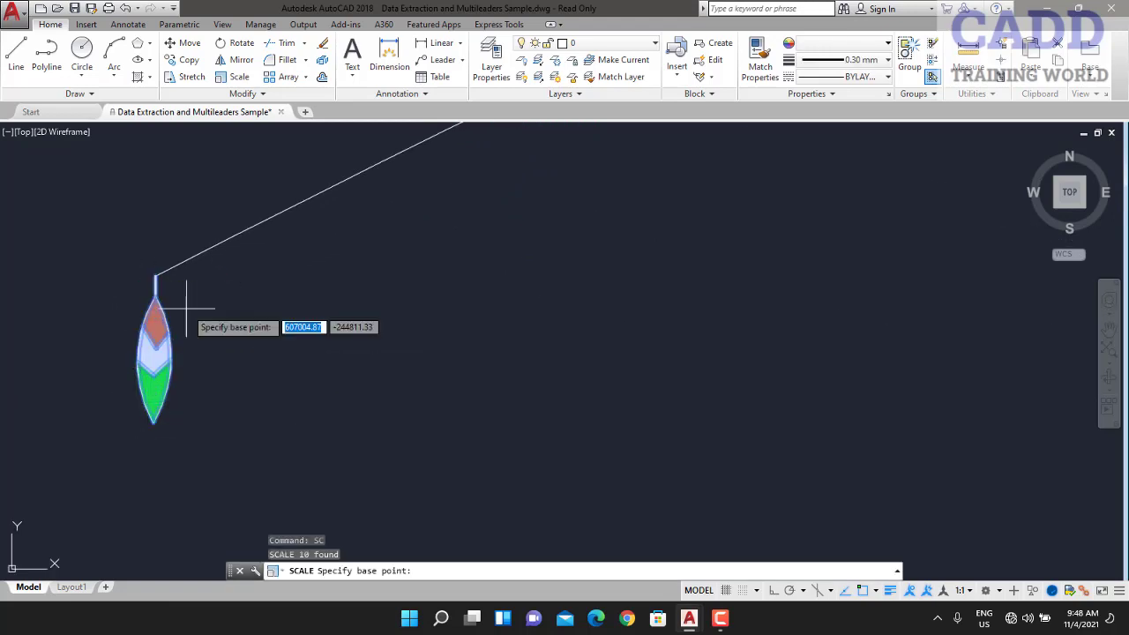
{"action": "left_click", "coordinate": [156, 275]}
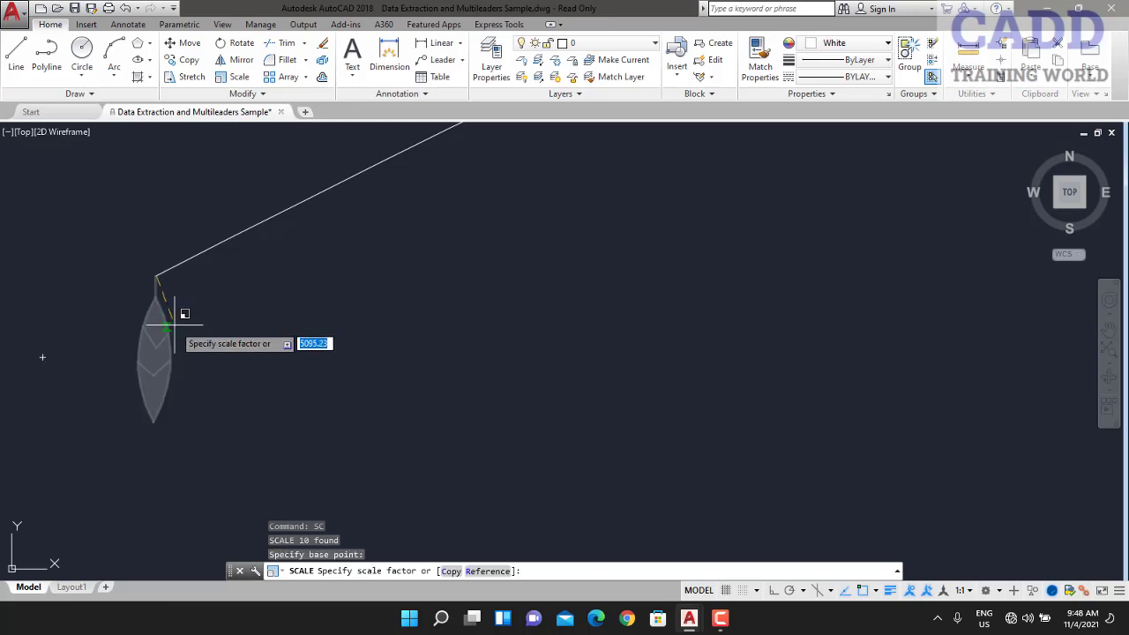
{"action": "type", "text": "2"}
{"action": "key", "text": "Return"}
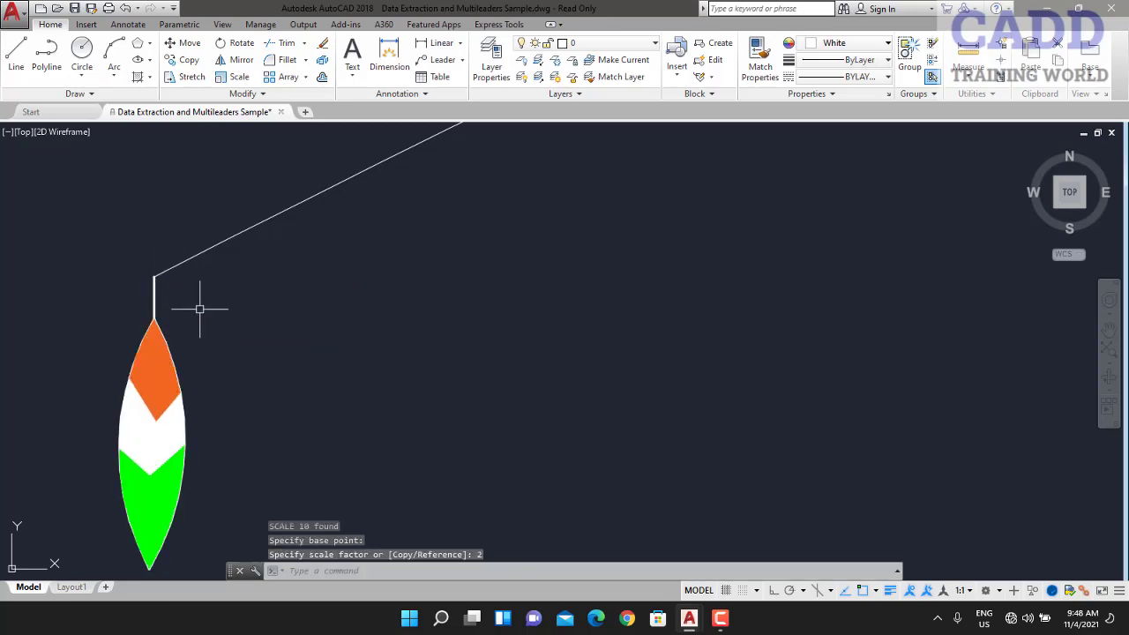
- Select the enlarged leaf, including its green lower part
{"action": "left_click", "coordinate": [202, 301]}
{"action": "left_click", "coordinate": [63, 433]}
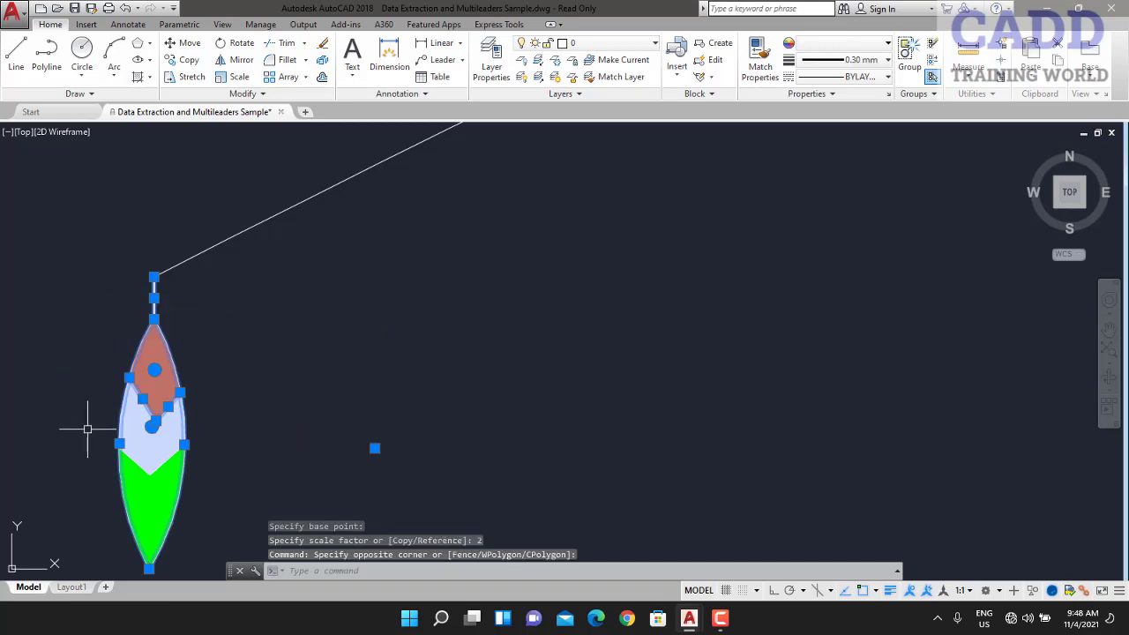
{"action": "left_click", "coordinate": [232, 333]}
{"action": "left_click", "coordinate": [25, 533]}
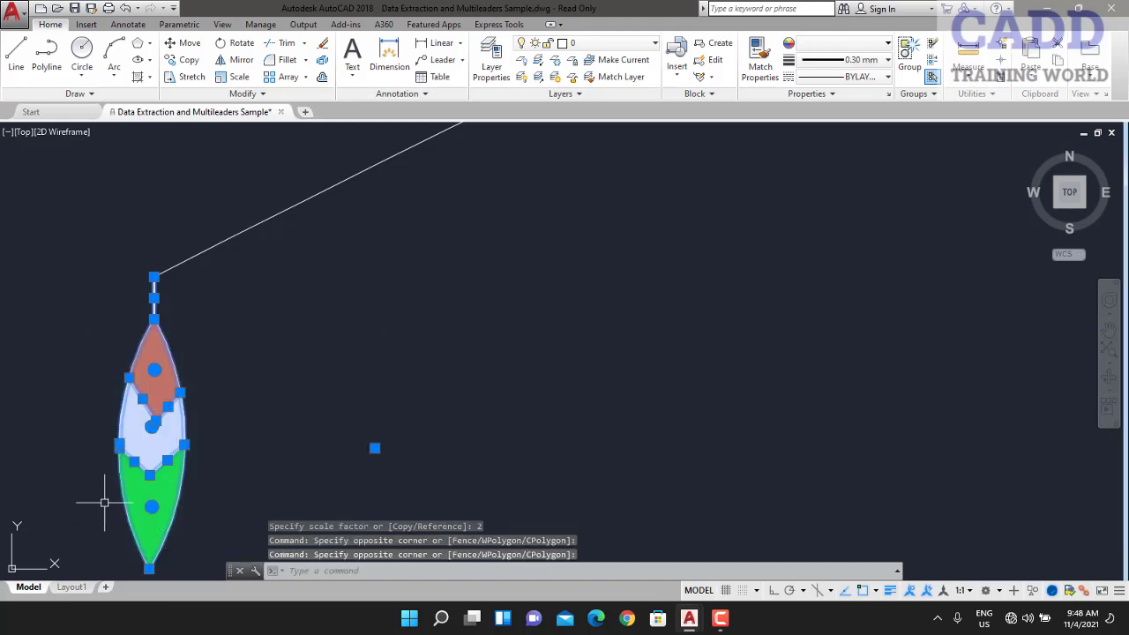
{"action": "type", "text": "A"}
{"action": "key", "text": "Return"}
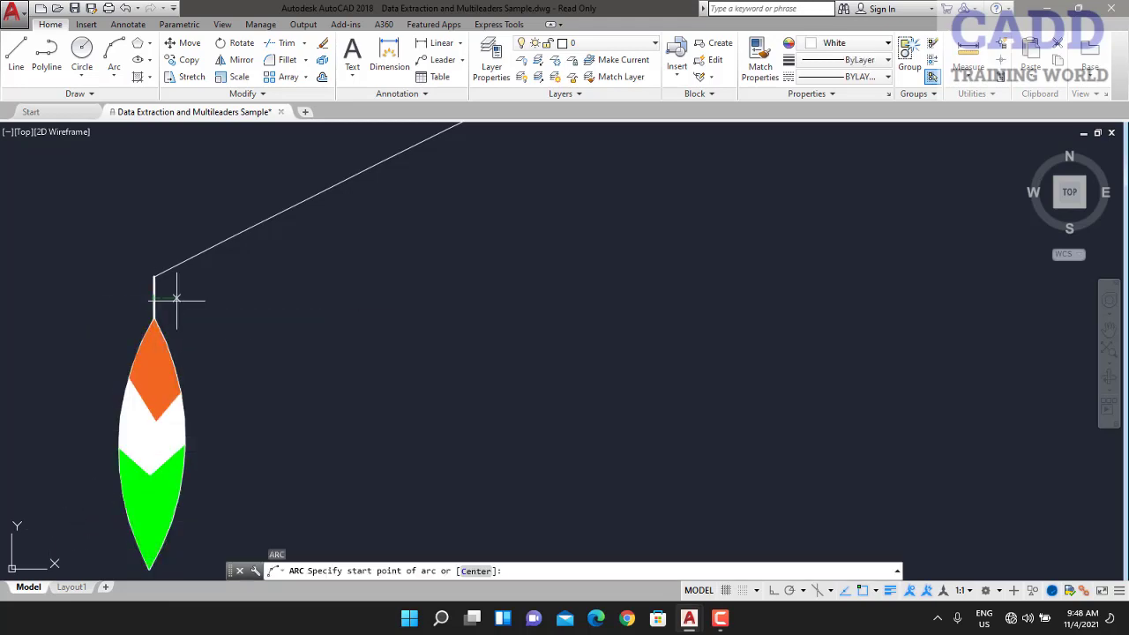
- Start a path array of the whole leaf along the wavy line
{"action": "key", "text": "Escape"}
{"action": "left_click", "coordinate": [247, 303]}
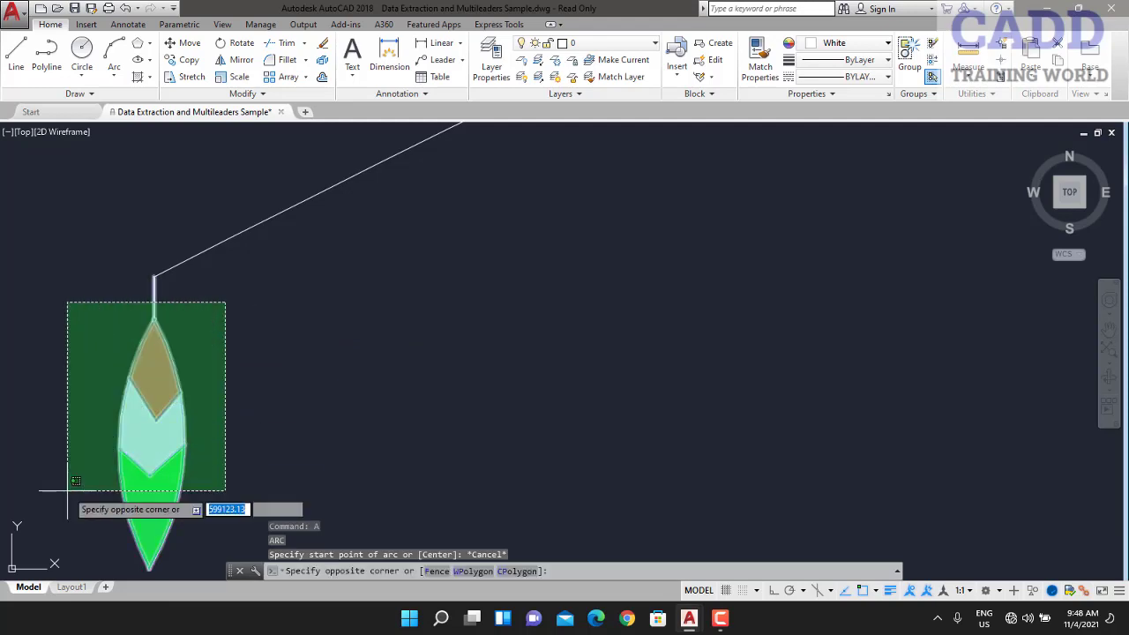
{"action": "left_click", "coordinate": [53, 555]}
{"action": "type", "text": "AR"}
{"action": "key", "text": "Return"}
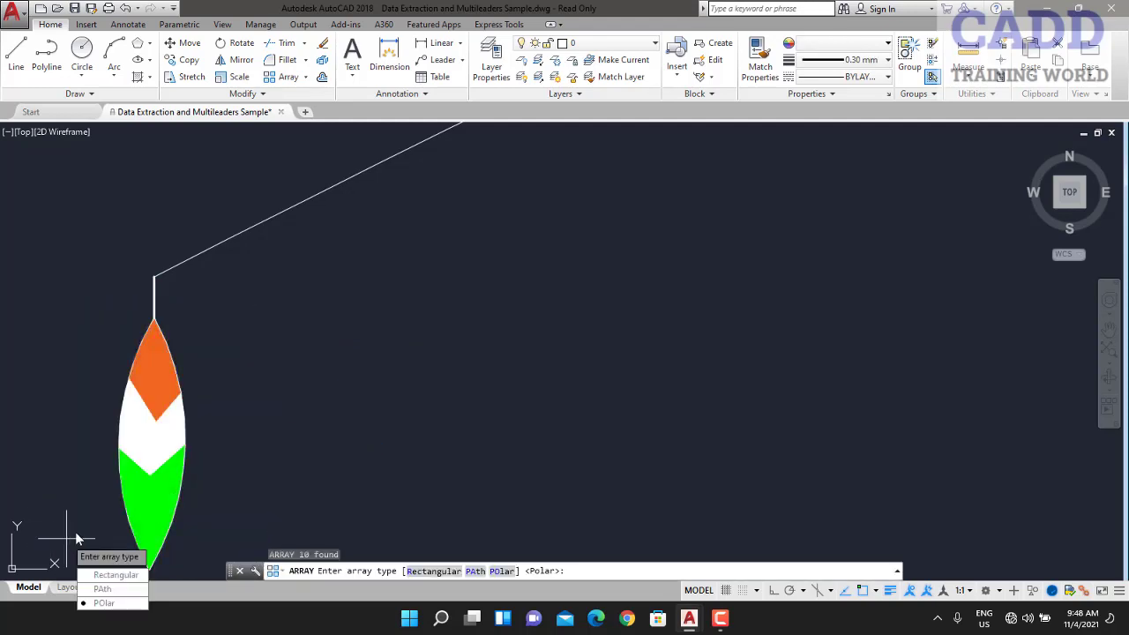
{"action": "left_click", "coordinate": [102, 589]}
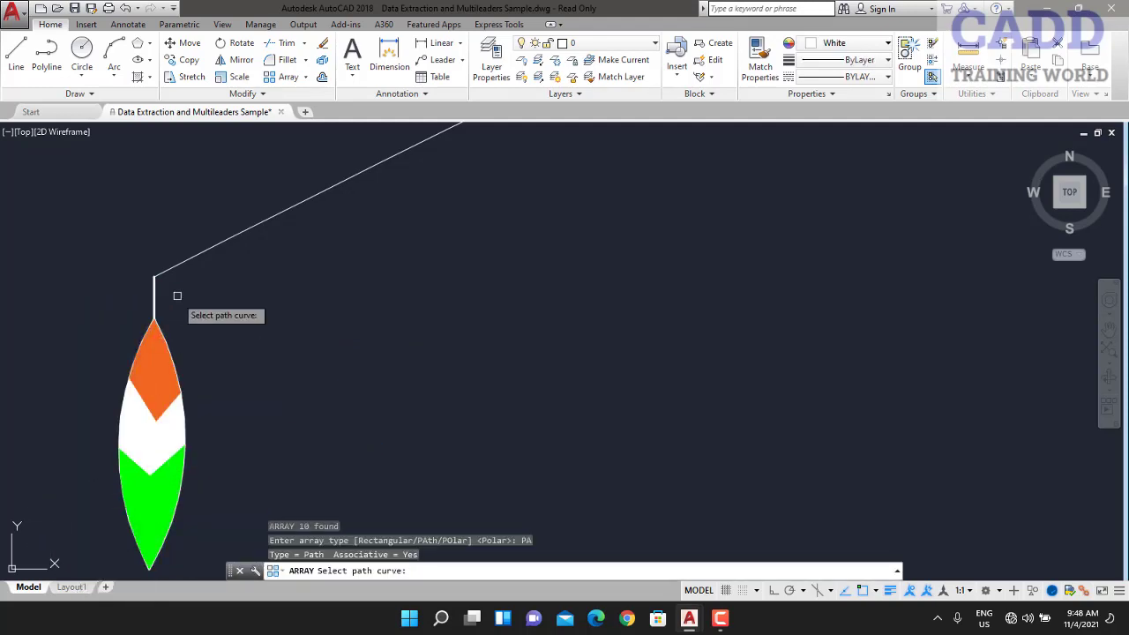
{"action": "left_click", "coordinate": [187, 261]}
{"action": "left_click", "coordinate": [187, 261]}
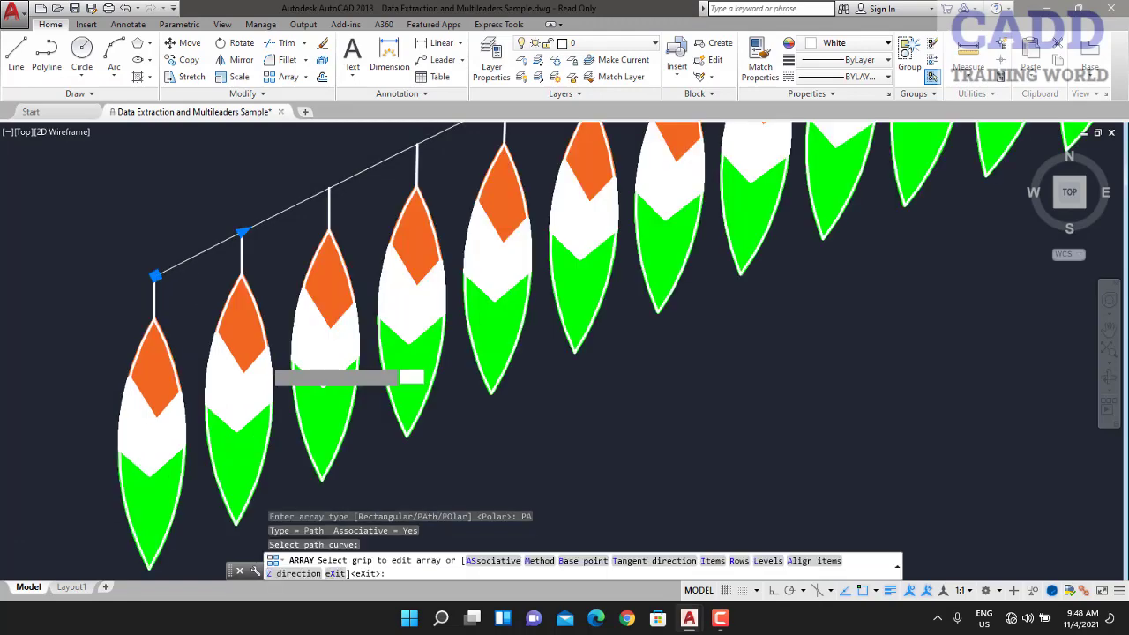
- Keep the 52 leaves upright instead of aligned to the curve, and finish the array
{"action": "scroll", "coordinate": [272, 404], "scroll_direction": "down", "scroll_amount": 2}
{"action": "scroll", "coordinate": [450, 370], "scroll_direction": "down", "scroll_amount": 2}
{"action": "scroll", "coordinate": [407, 443], "scroll_direction": "down", "scroll_amount": 4}
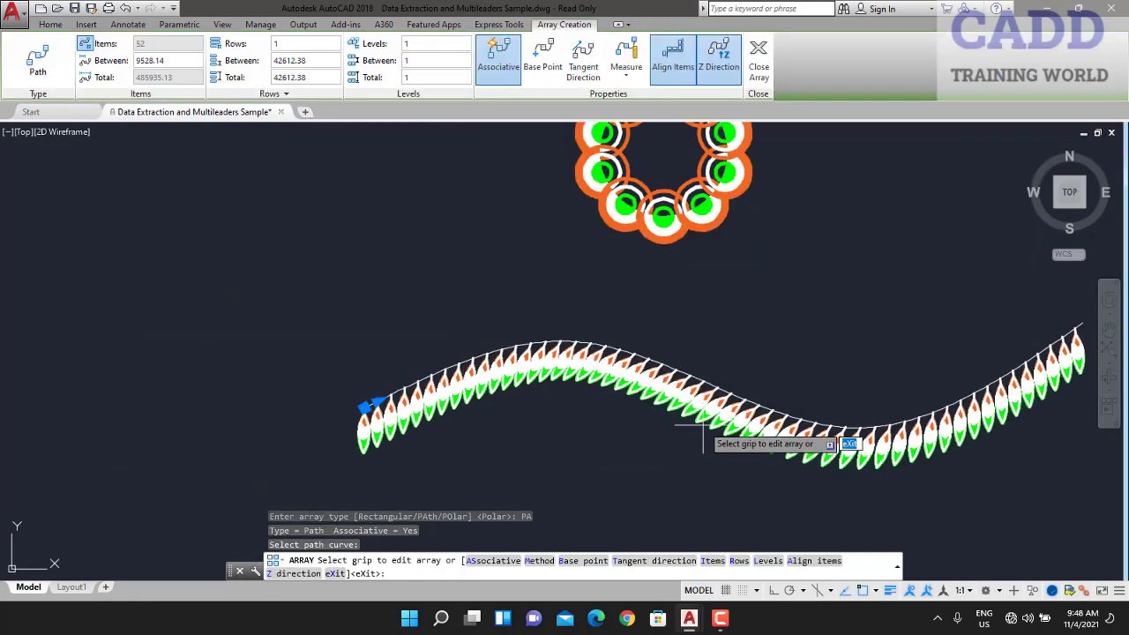
{"action": "middle_click_drag", "start_coordinate": [564, 391], "coordinate": [539, 383]}
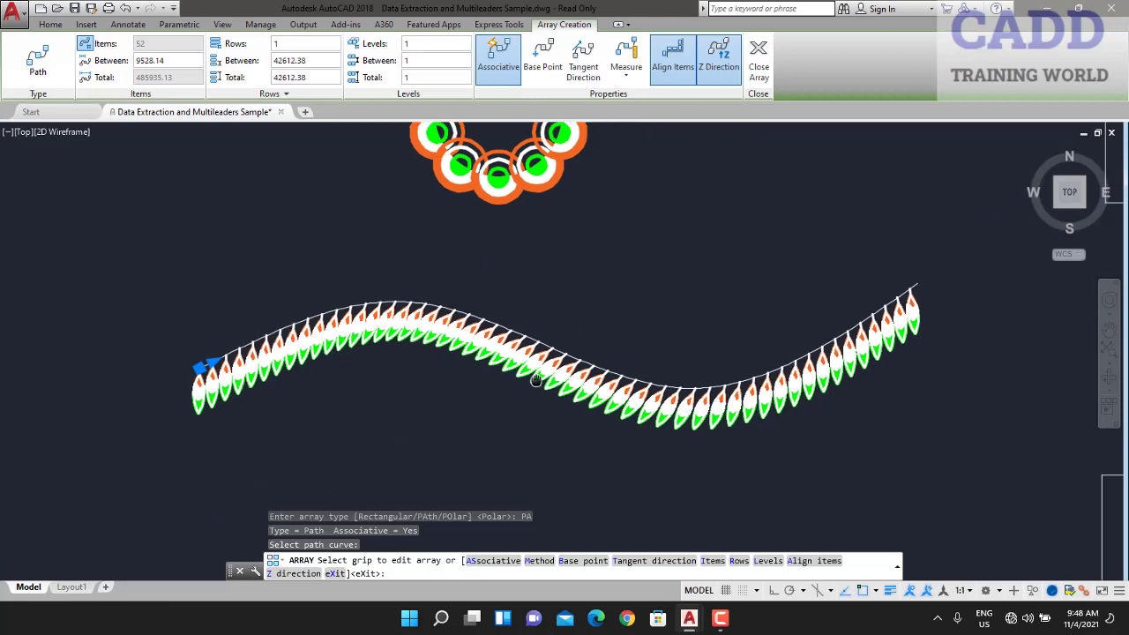
{"action": "scroll", "coordinate": [643, 212], "scroll_direction": "down", "scroll_amount": 2}
{"action": "left_click", "coordinate": [668, 76]}
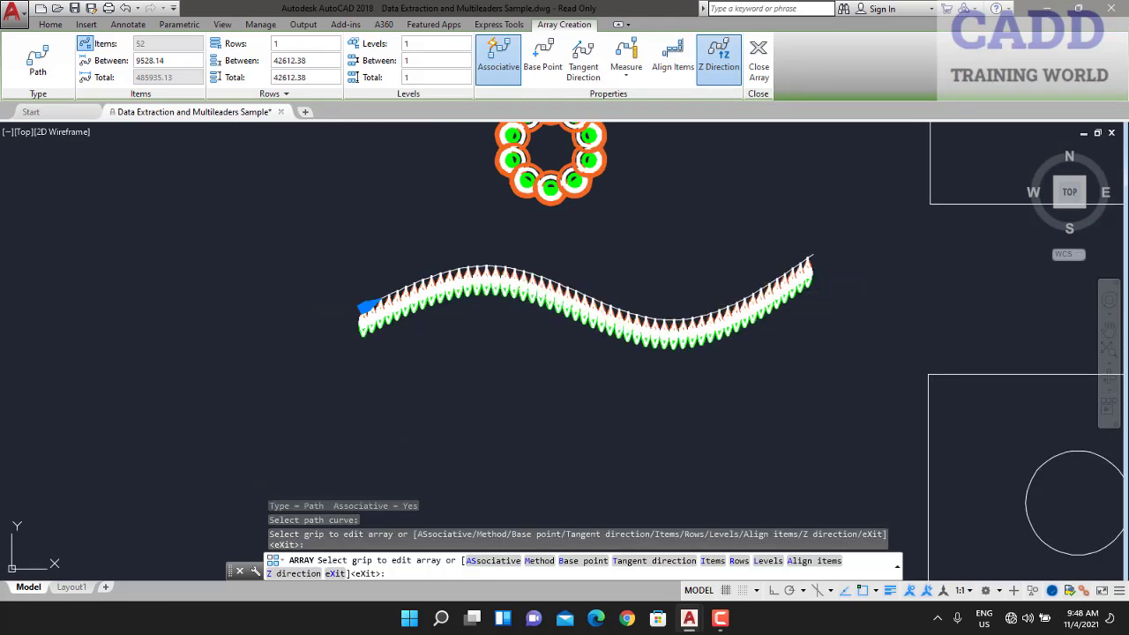
{"action": "key", "text": "Return"}
- Zoom and pan until the AREA example's pentagon is centred and enlarged on screen
{"action": "scroll", "coordinate": [657, 335], "scroll_direction": "up", "scroll_amount": 1}
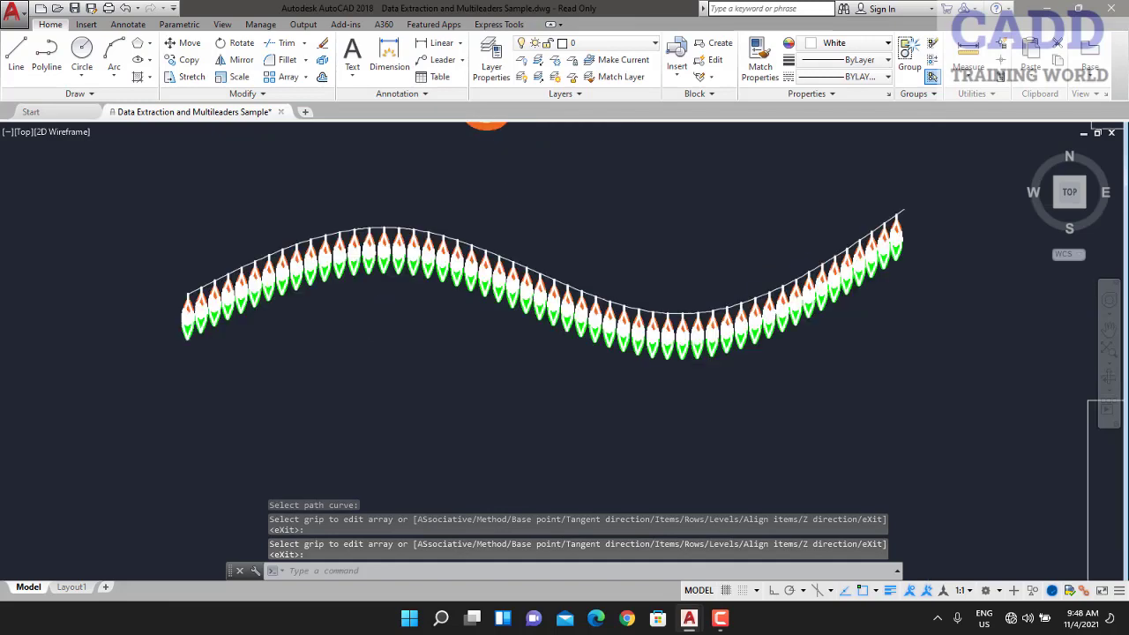
{"action": "scroll", "coordinate": [657, 335], "scroll_direction": "up", "scroll_amount": 2}
{"action": "scroll", "coordinate": [656, 335], "scroll_direction": "up", "scroll_amount": 2}
{"action": "scroll", "coordinate": [657, 335], "scroll_direction": "up", "scroll_amount": 1}
{"action": "key", "text": "Escape"}
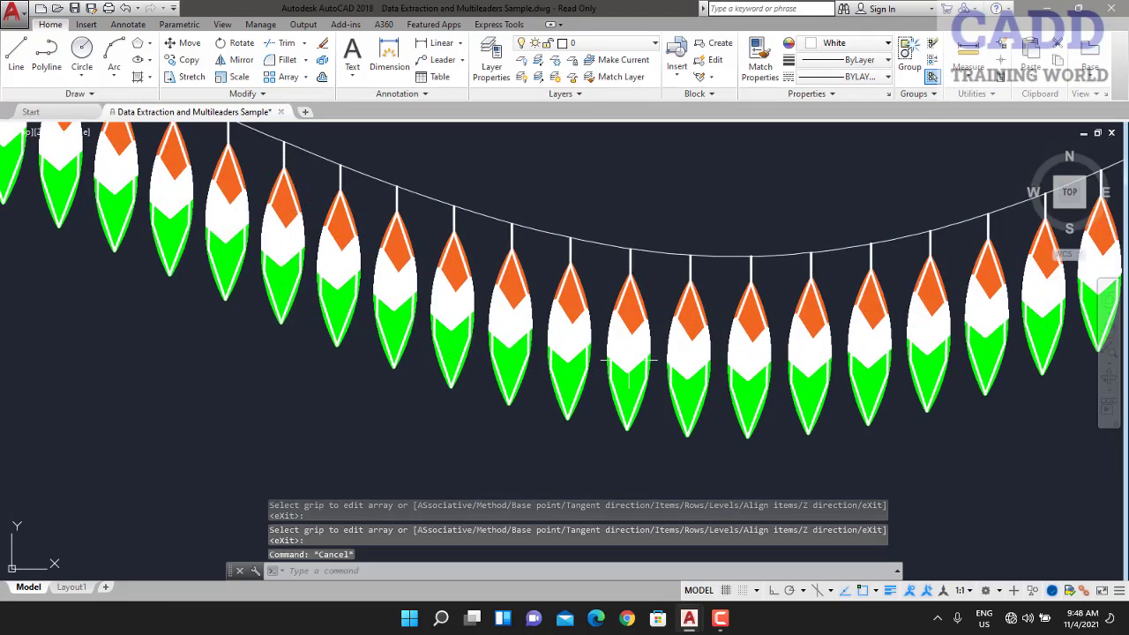
{"action": "scroll", "coordinate": [657, 335], "scroll_direction": "down", "scroll_amount": 2}
{"action": "scroll", "coordinate": [657, 335], "scroll_direction": "down", "scroll_amount": 2}
{"action": "scroll", "coordinate": [657, 335], "scroll_direction": "down", "scroll_amount": 2}
{"action": "scroll", "coordinate": [629, 392], "scroll_direction": "down", "scroll_amount": 2}
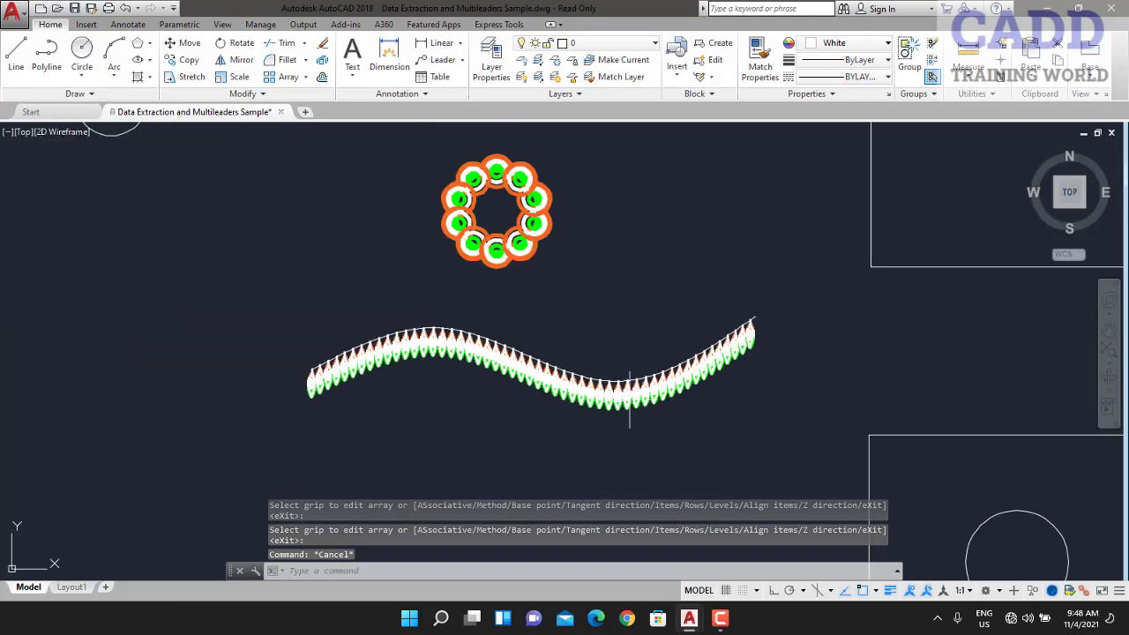
{"action": "mouse_move", "coordinate": [845, 347]}
{"action": "middle_mouse_down"}
{"action": "mouse_move", "coordinate": [410, 418]}
{"action": "mouse_move", "coordinate": [433, 214]}
{"action": "middle_mouse_up"}
{"action": "scroll", "coordinate": [440, 393], "scroll_direction": "down", "scroll_amount": 2}
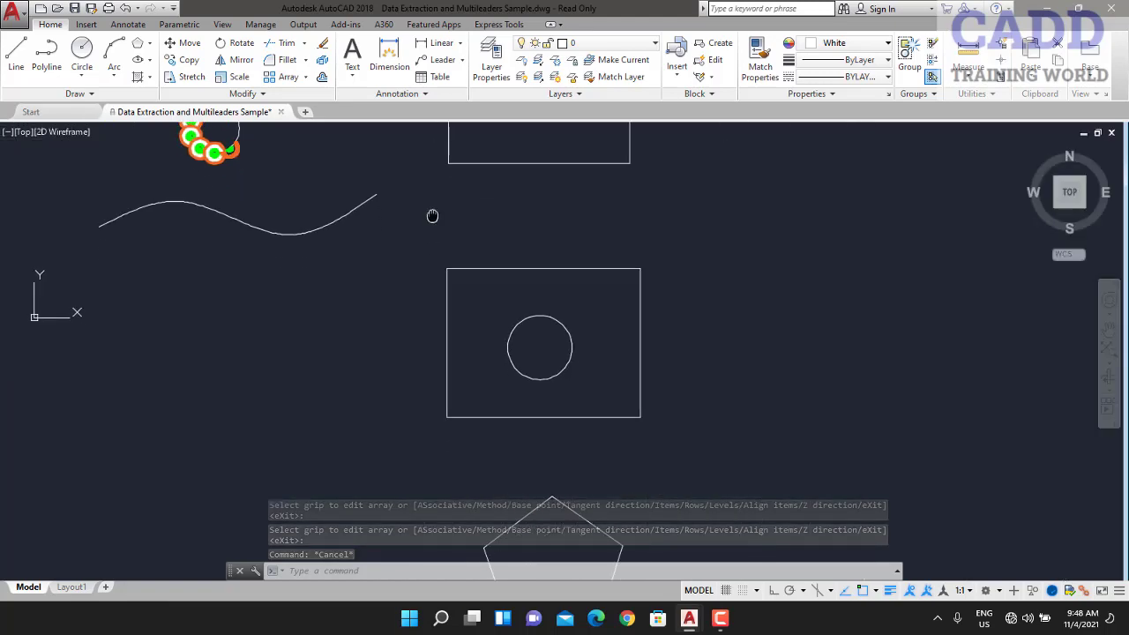
{"action": "scroll", "coordinate": [534, 559], "scroll_direction": "up", "scroll_amount": 2}
{"action": "scroll", "coordinate": [544, 529], "scroll_direction": "up", "scroll_amount": 2}
{"action": "middle_click_drag", "start_coordinate": [544, 497], "coordinate": [521, 278]}
{"action": "type", "text": "AA"}
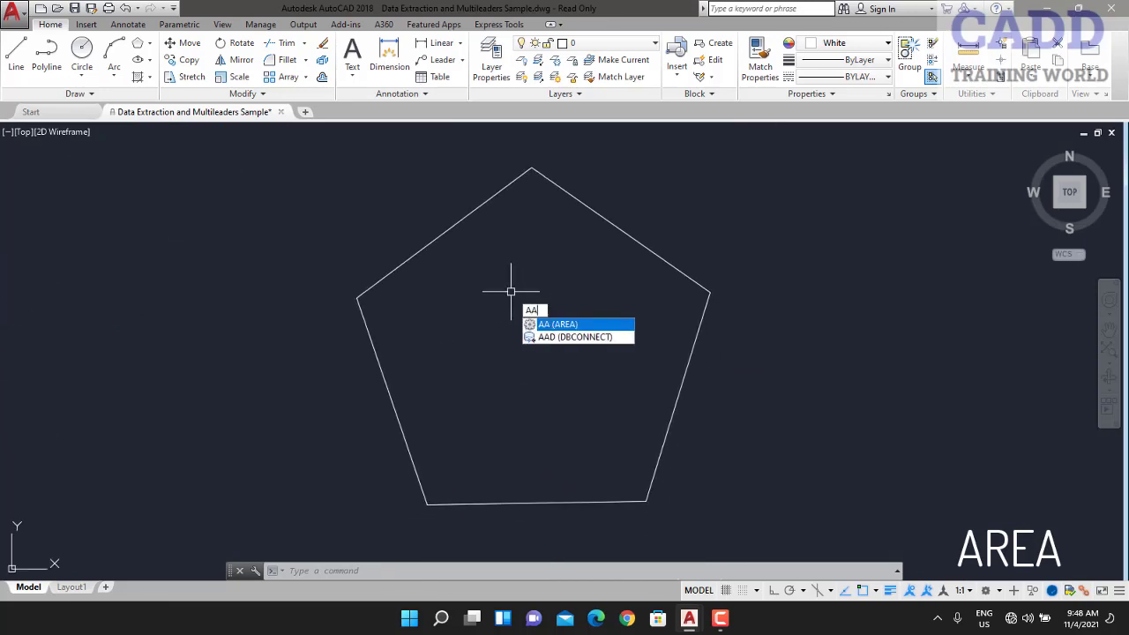
- Measure the pentagon through its five vertices: Area 34430077838.76, Perimeter 707317.69
{"action": "key", "text": "Return"}
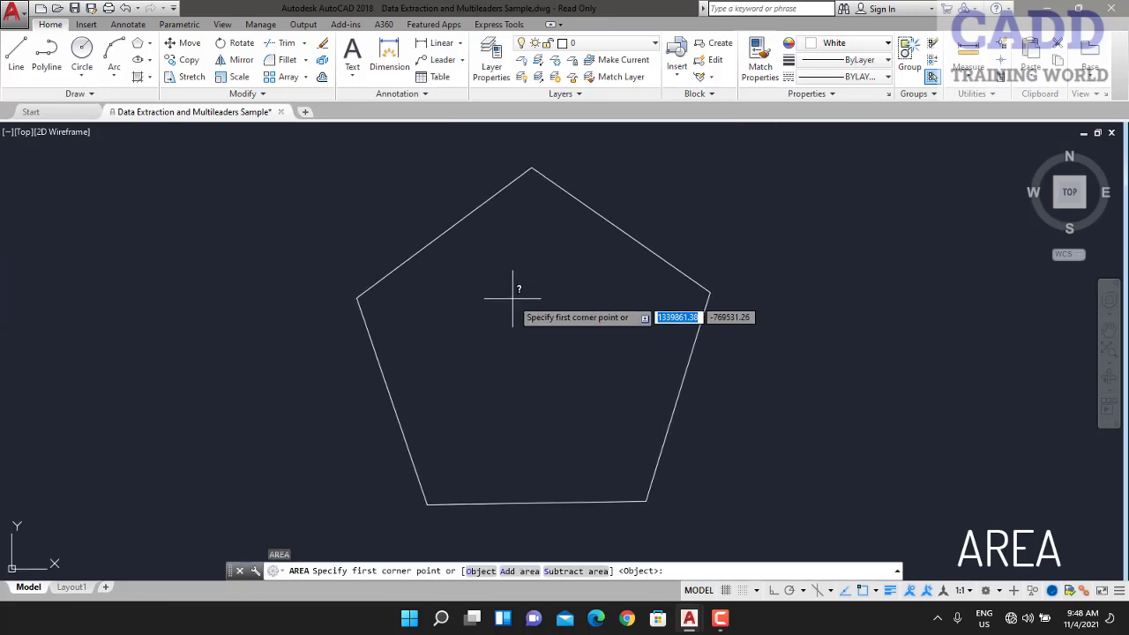
{"action": "left_click", "coordinate": [357, 298]}
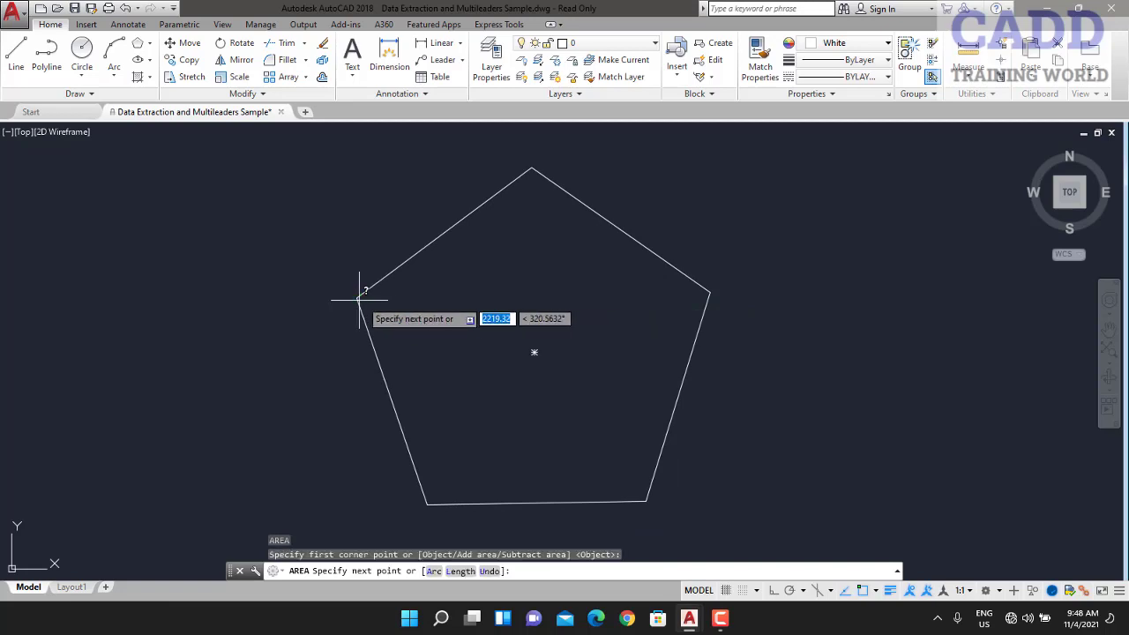
{"action": "left_click", "coordinate": [532, 168]}
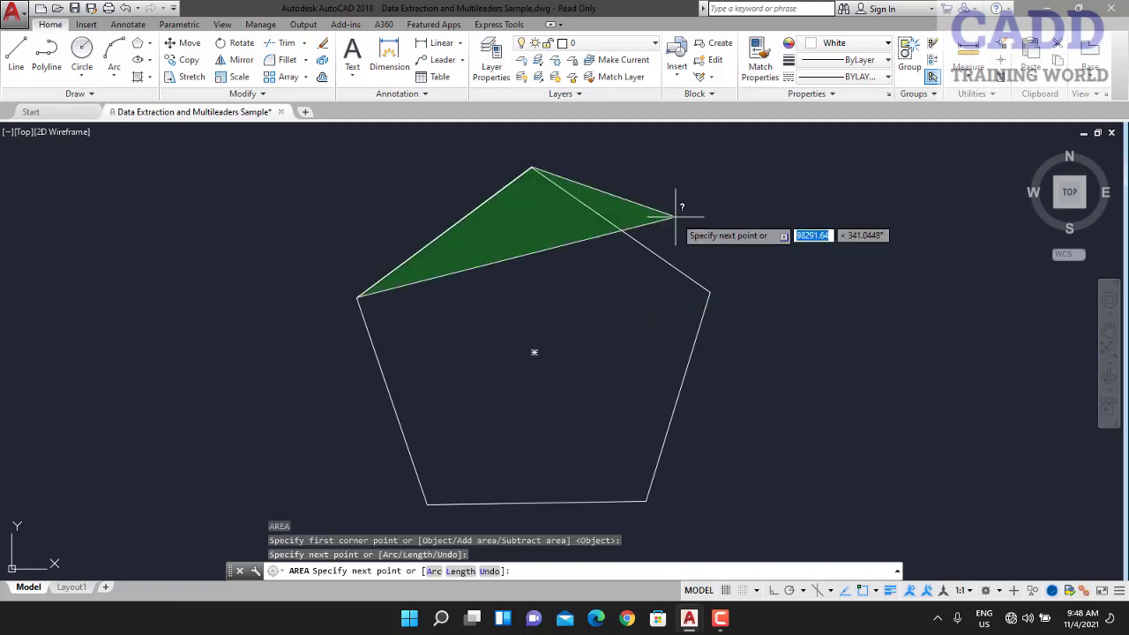
{"action": "left_click", "coordinate": [705, 288]}
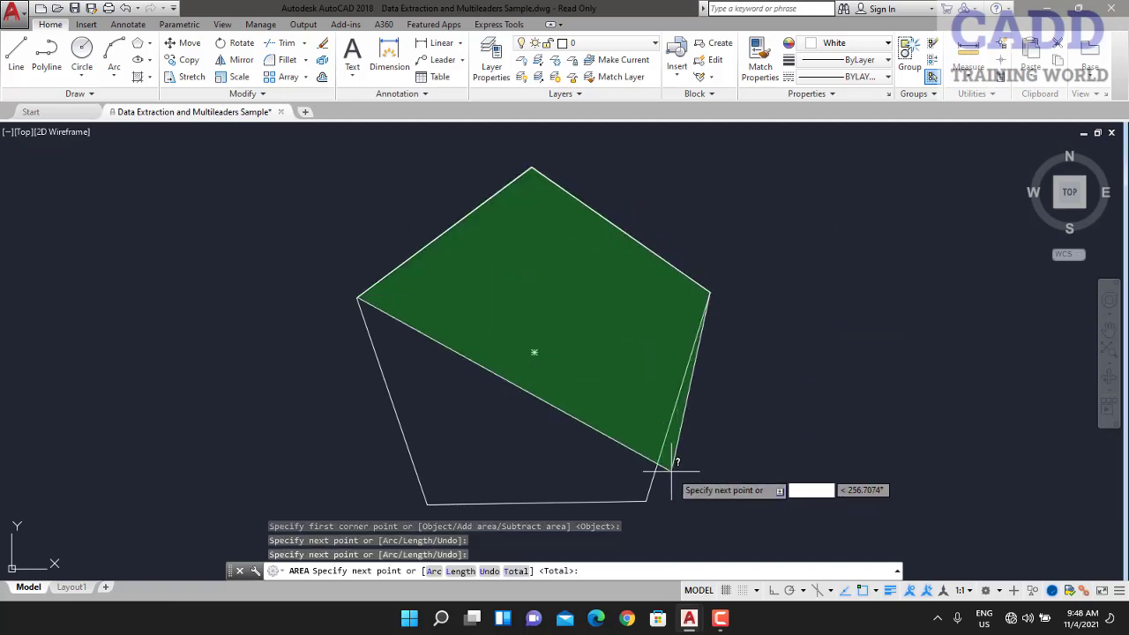
{"action": "left_click", "coordinate": [644, 502]}
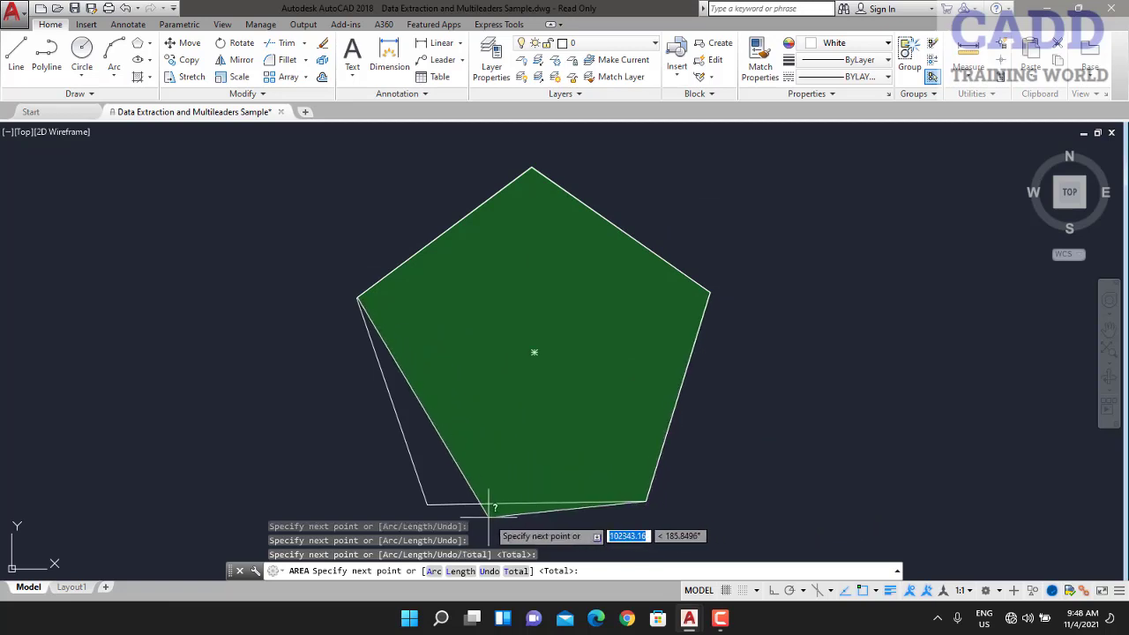
{"action": "left_click", "coordinate": [428, 503]}
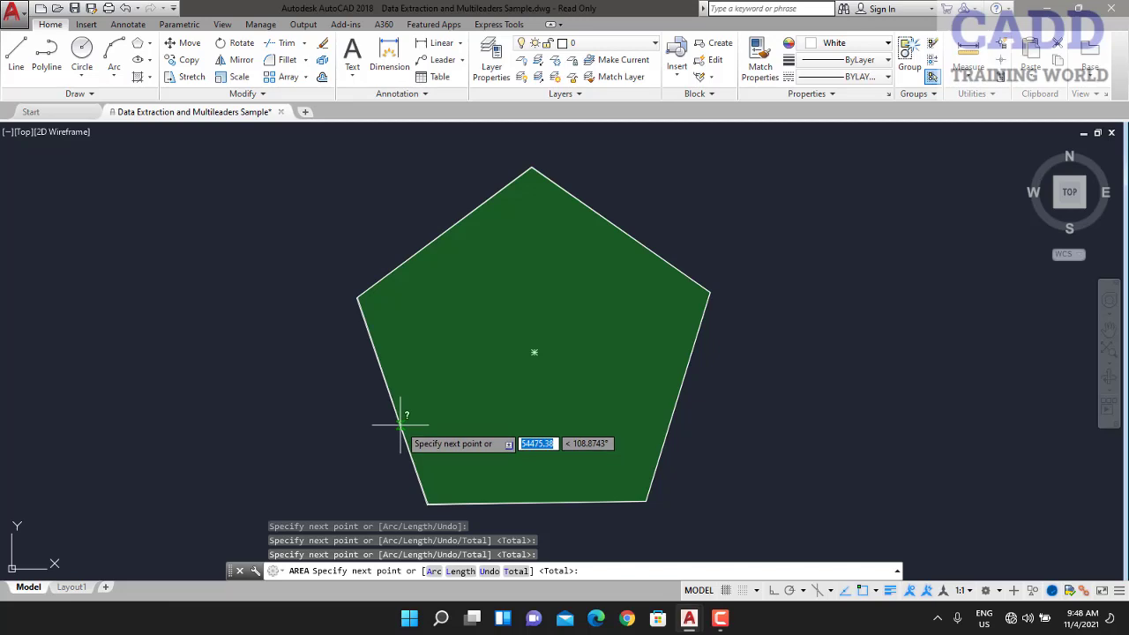
{"action": "key", "text": "Return"}
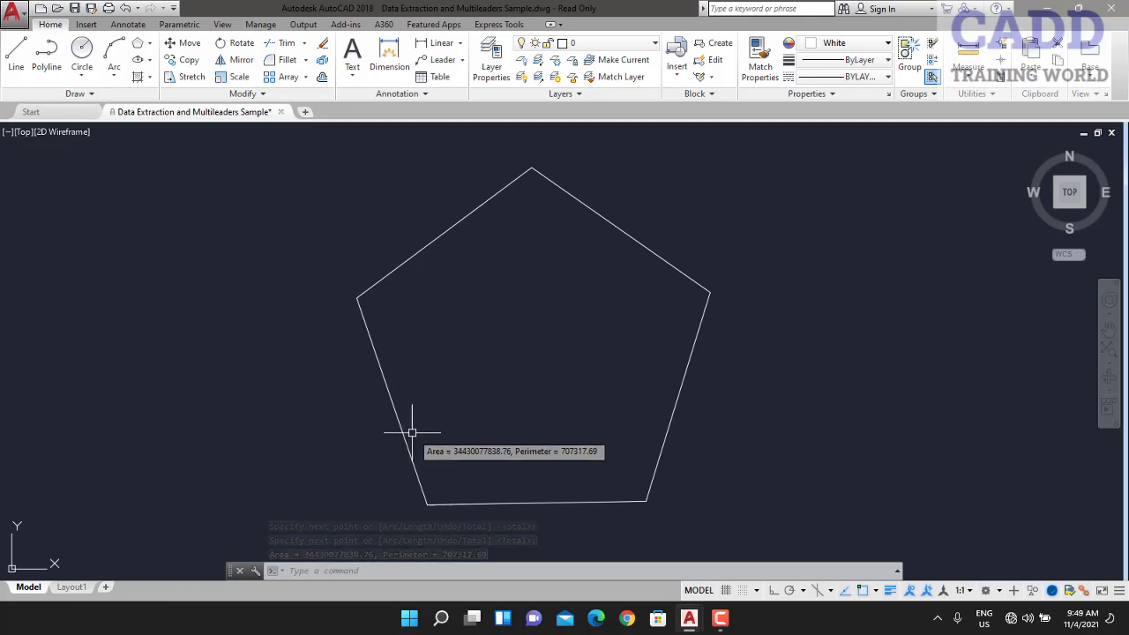
- Zoom out, pan down to the AREA section and zoom in on the upper plain rectangle
{"action": "scroll", "coordinate": [458, 379], "scroll_direction": "down", "scroll_amount": 3}
{"action": "scroll", "coordinate": [461, 398], "scroll_direction": "down", "scroll_amount": 2}
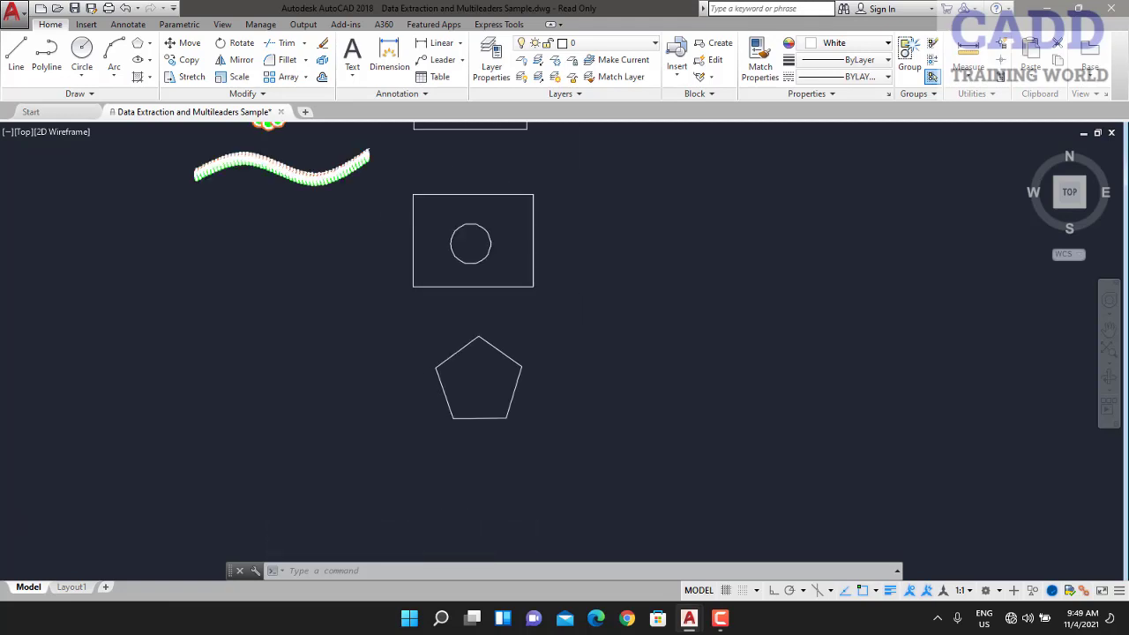
{"action": "scroll", "coordinate": [469, 258], "scroll_direction": "down", "scroll_amount": 2}
{"action": "scroll", "coordinate": [469, 259], "scroll_direction": "up", "scroll_amount": 2}
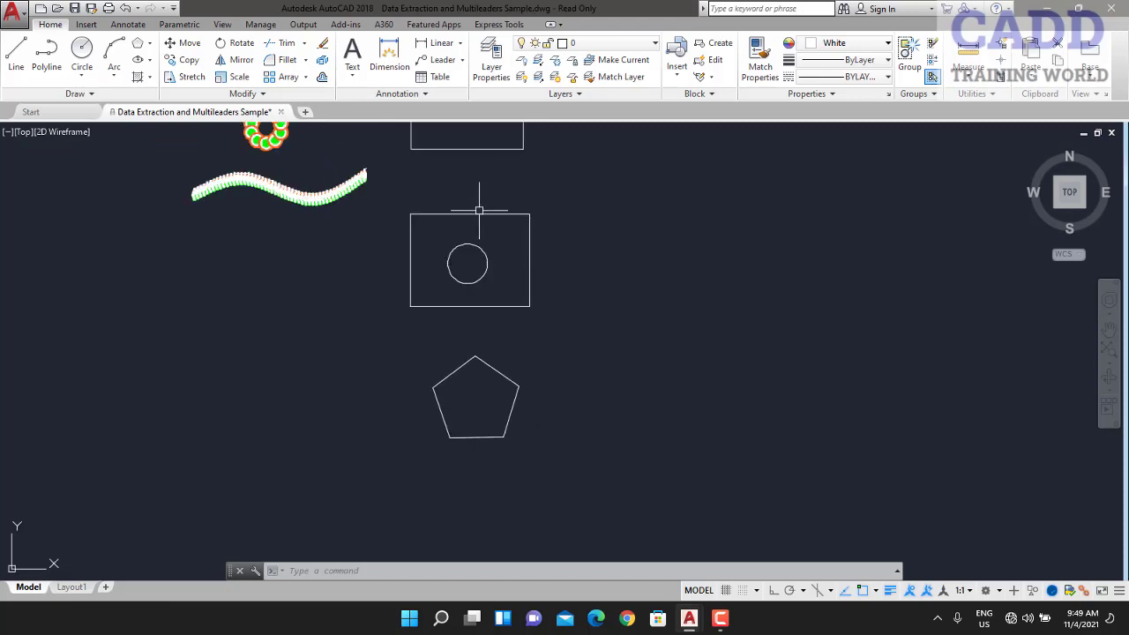
{"action": "scroll", "coordinate": [483, 203], "scroll_direction": "up", "scroll_amount": 2}
{"action": "middle_click_drag", "start_coordinate": [485, 132], "coordinate": [486, 297]}
{"action": "scroll", "coordinate": [471, 221], "scroll_direction": "up", "scroll_amount": 2}
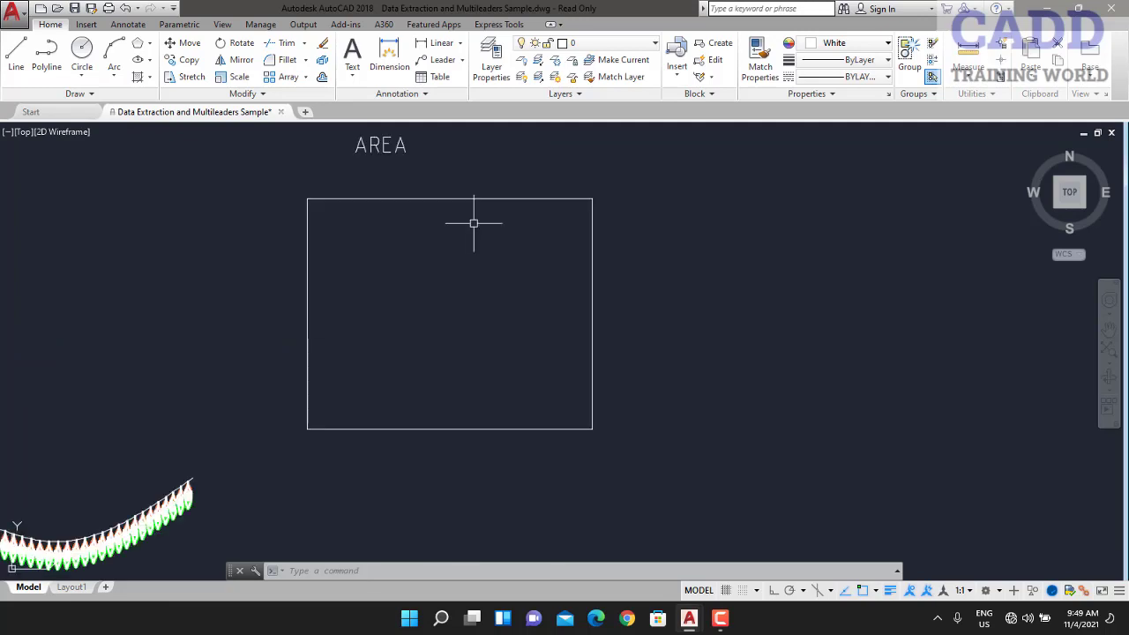
{"action": "scroll", "coordinate": [471, 222], "scroll_direction": "up", "scroll_amount": 2}
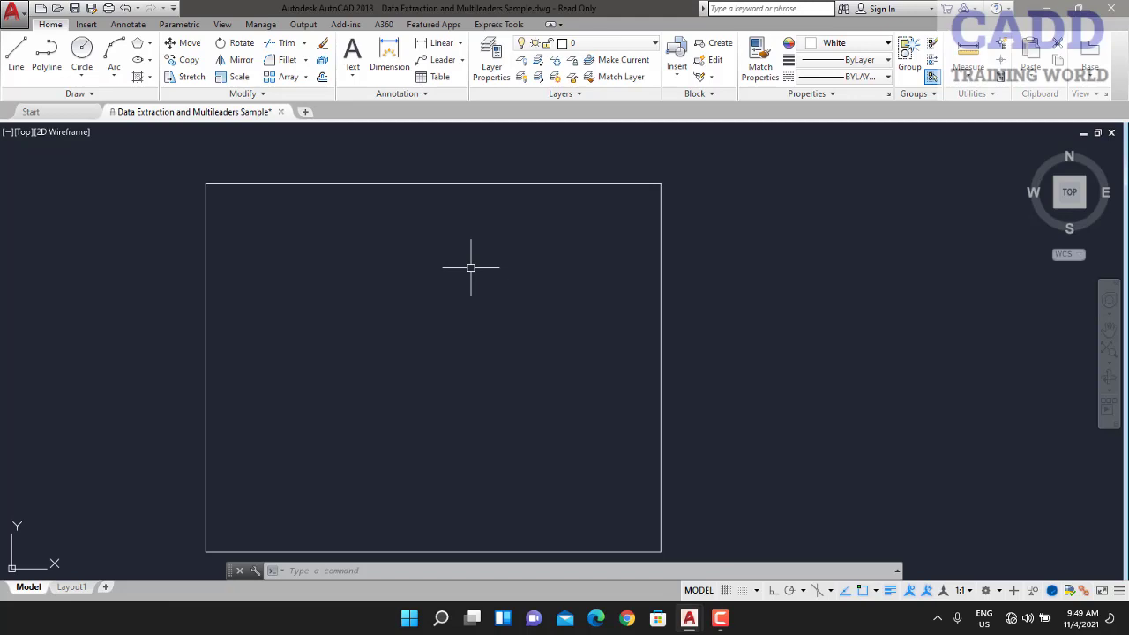
{"action": "type", "text": "AA"}
- Measure the rectangle with AREA Object: Area 72187773675.87, Perimeter 1080779.36
{"action": "key", "text": "Return"}
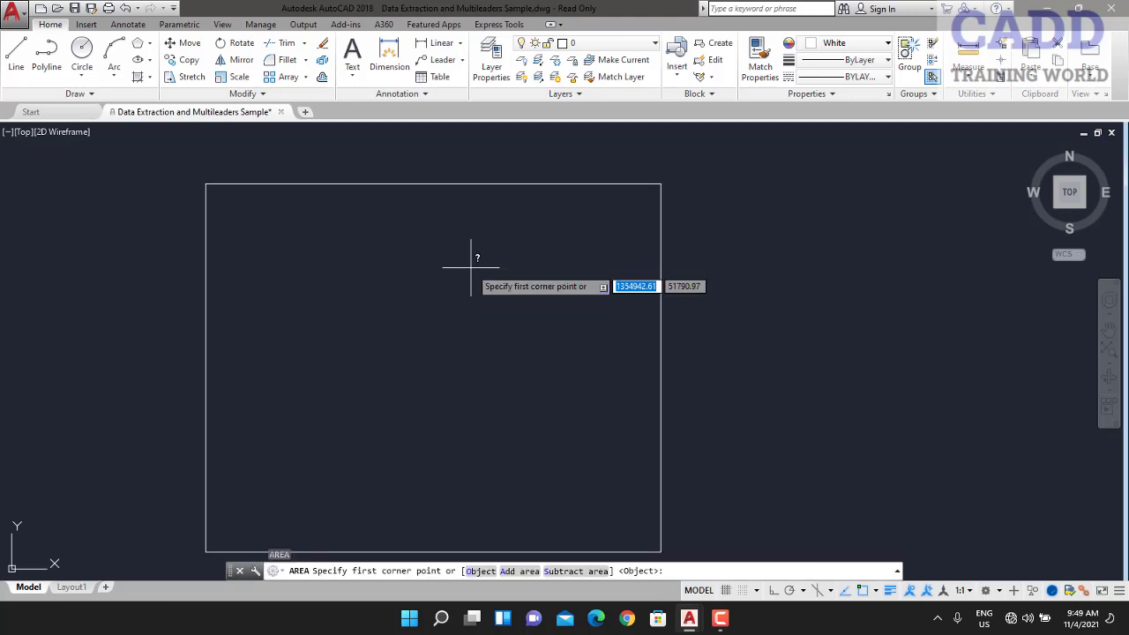
{"action": "right_click", "coordinate": [471, 267]}
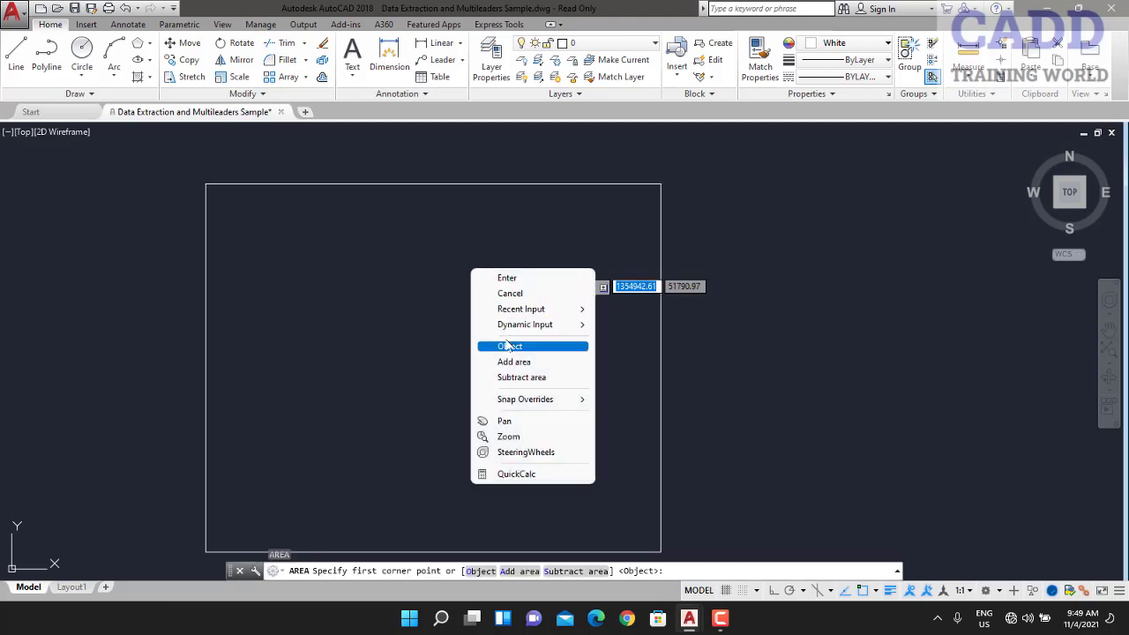
{"action": "left_click", "coordinate": [510, 346]}
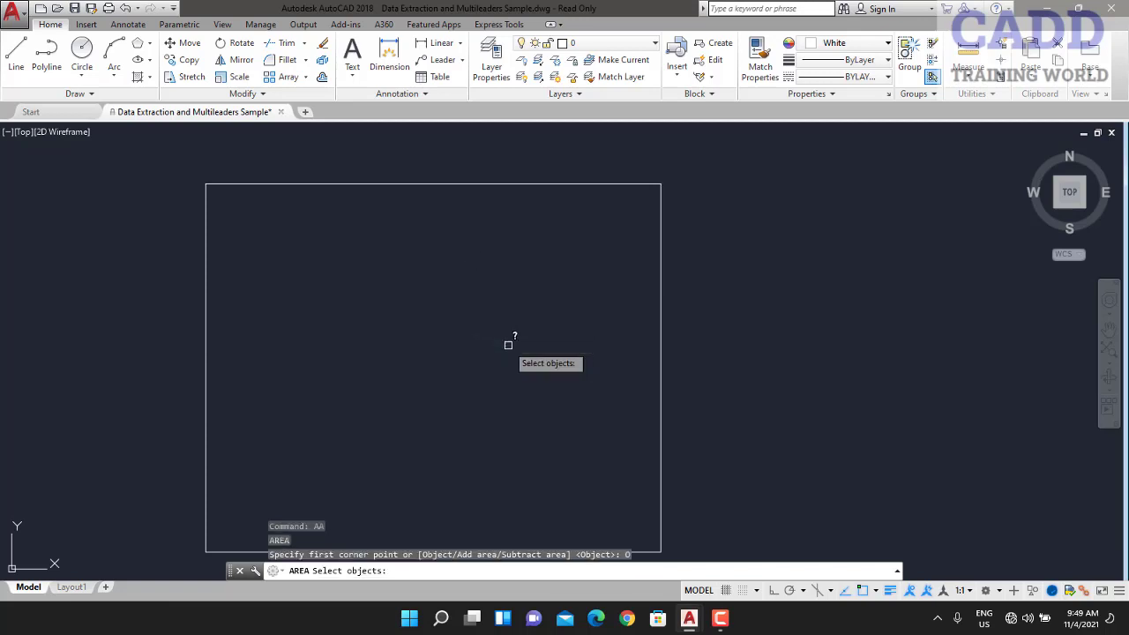
{"action": "left_click", "coordinate": [662, 265]}
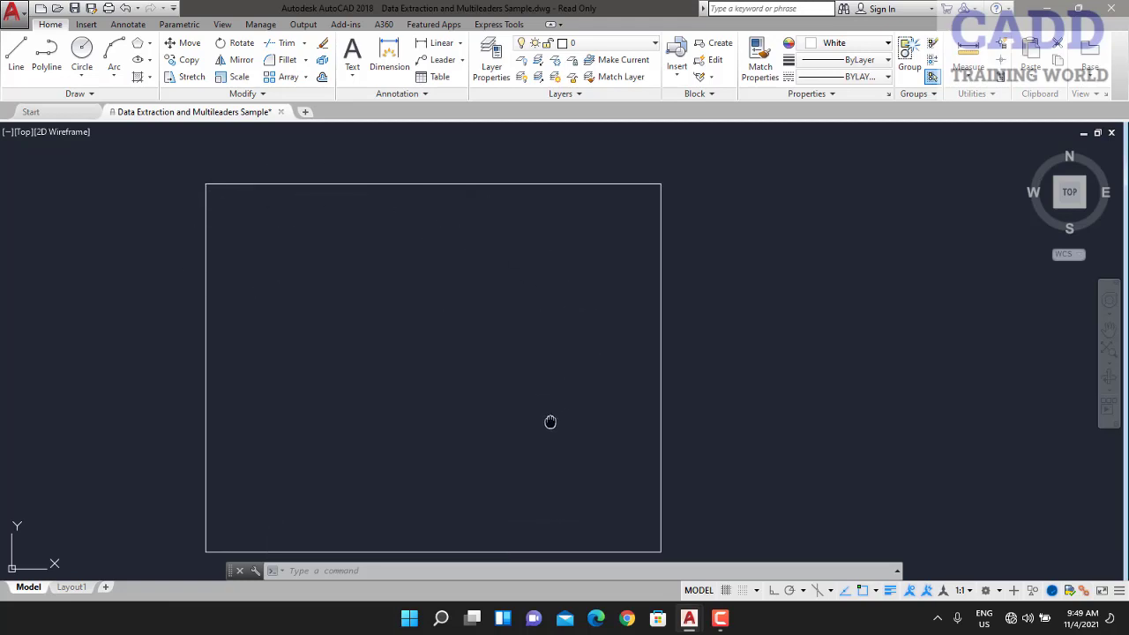
- Pan and zoom until the rectangle with the circle inside fills the view
{"action": "middle_click_drag", "start_coordinate": [551, 422], "coordinate": [559, 159]}
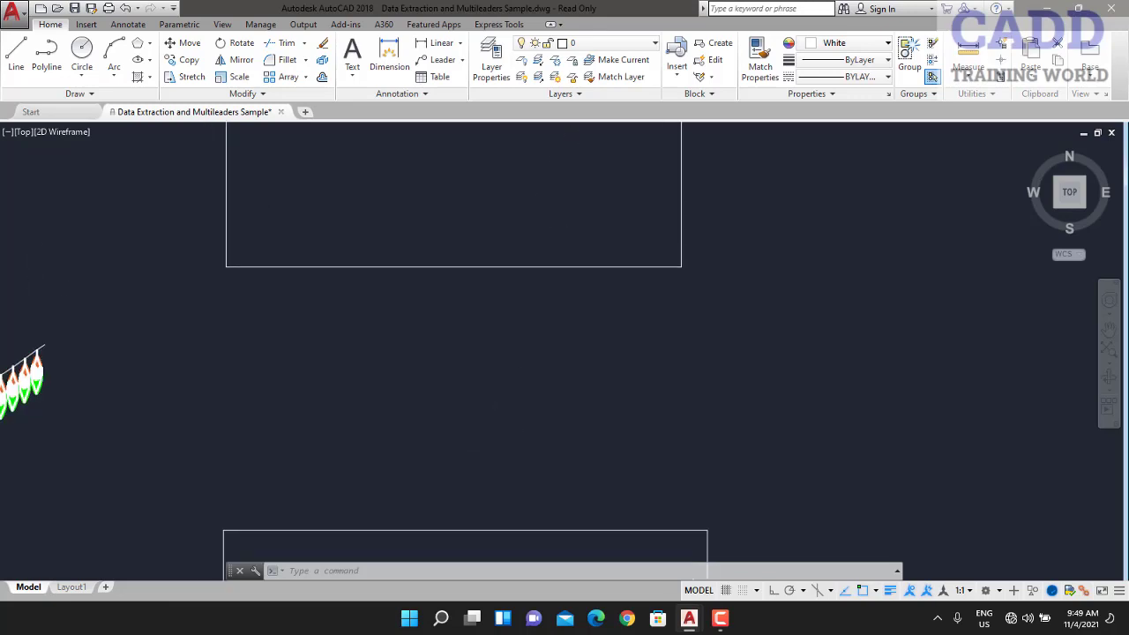
{"action": "scroll", "coordinate": [487, 458], "scroll_direction": "down", "scroll_amount": 2}
{"action": "middle_click_drag", "start_coordinate": [533, 256], "coordinate": [527, 241]}
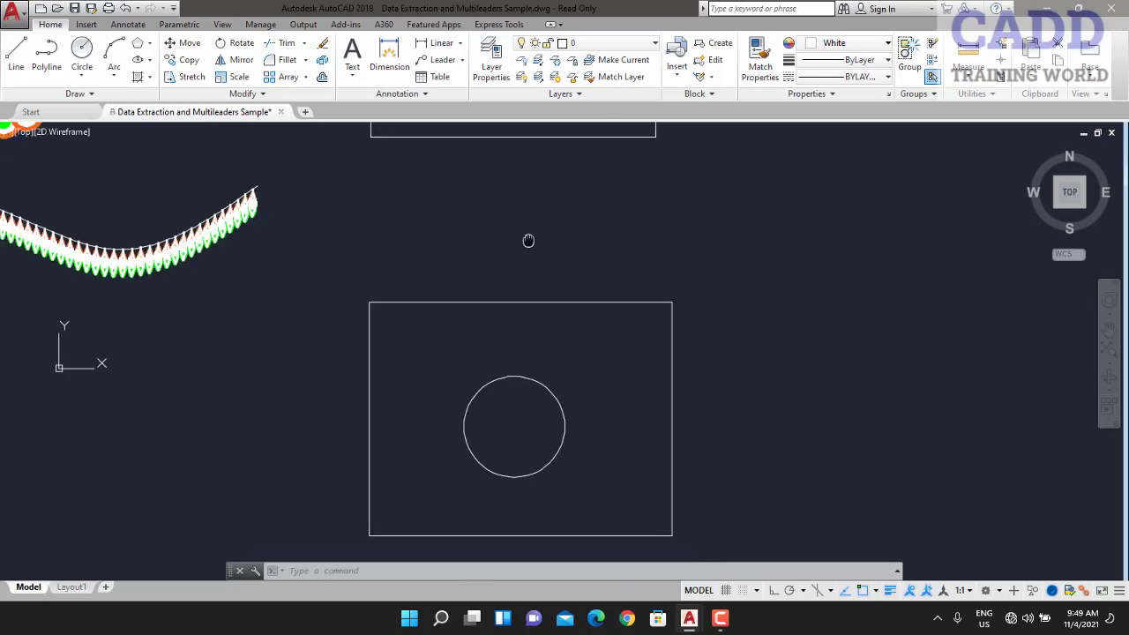
{"action": "scroll", "coordinate": [555, 441], "scroll_direction": "up", "scroll_amount": 2}
{"action": "mouse_move", "coordinate": [553, 454]}
{"action": "middle_mouse_down"}
{"action": "mouse_move", "coordinate": [551, 366]}
{"action": "mouse_move", "coordinate": [552, 426]}
{"action": "middle_mouse_up"}
{"action": "scroll", "coordinate": [554, 416], "scroll_direction": "down", "scroll_amount": 2}
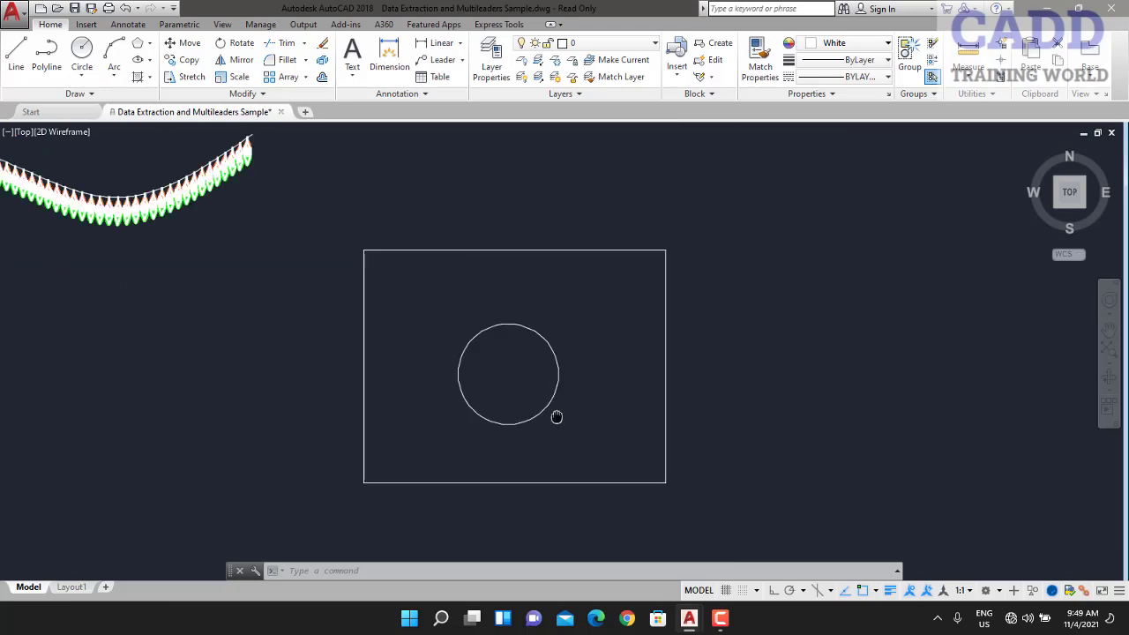
{"action": "scroll", "coordinate": [590, 378], "scroll_direction": "up", "scroll_amount": 2}
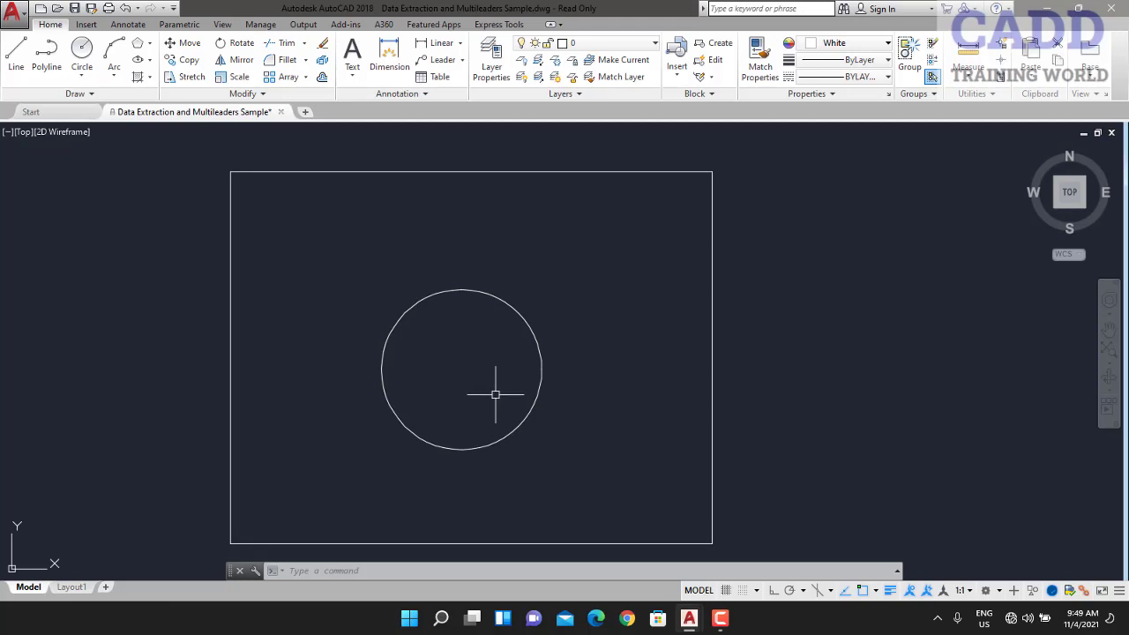
- Run AREA (AA) in Add-object mode on the outer rectangle, giving total area 78228232883.47
{"action": "type", "text": "aa"}
{"action": "key", "text": "Return"}
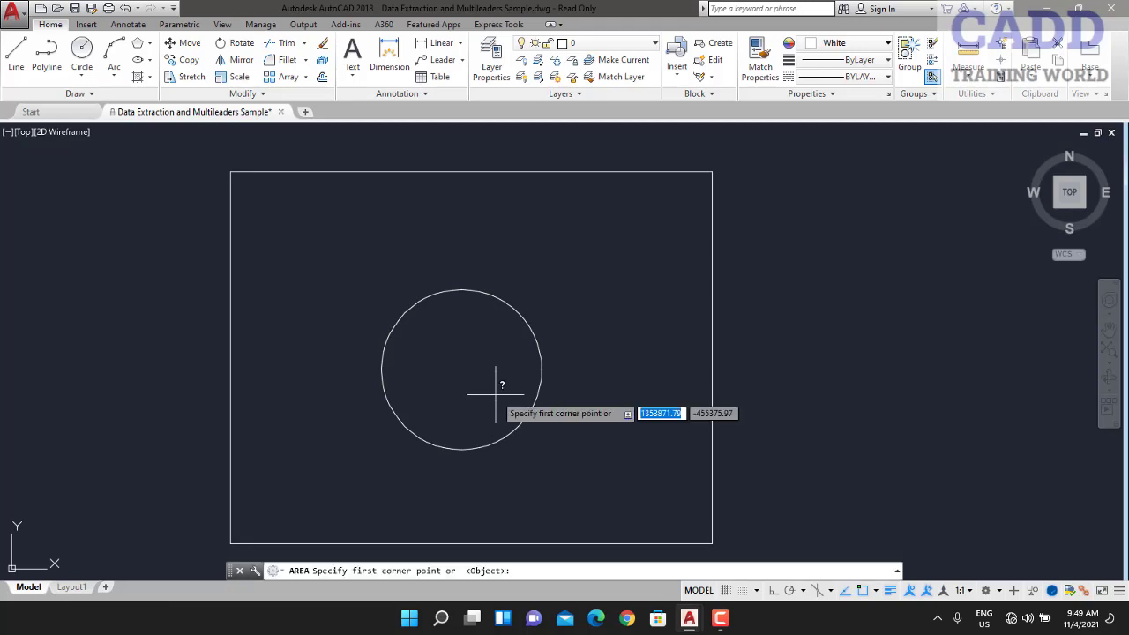
{"action": "right_click", "coordinate": [844, 228]}
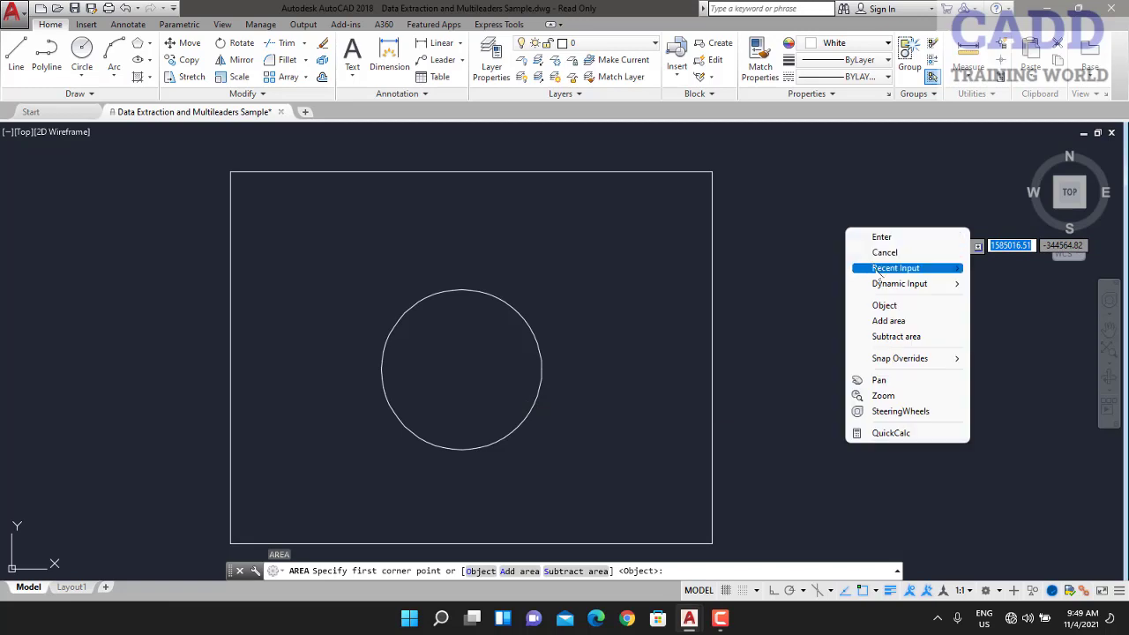
{"action": "left_click", "coordinate": [882, 322]}
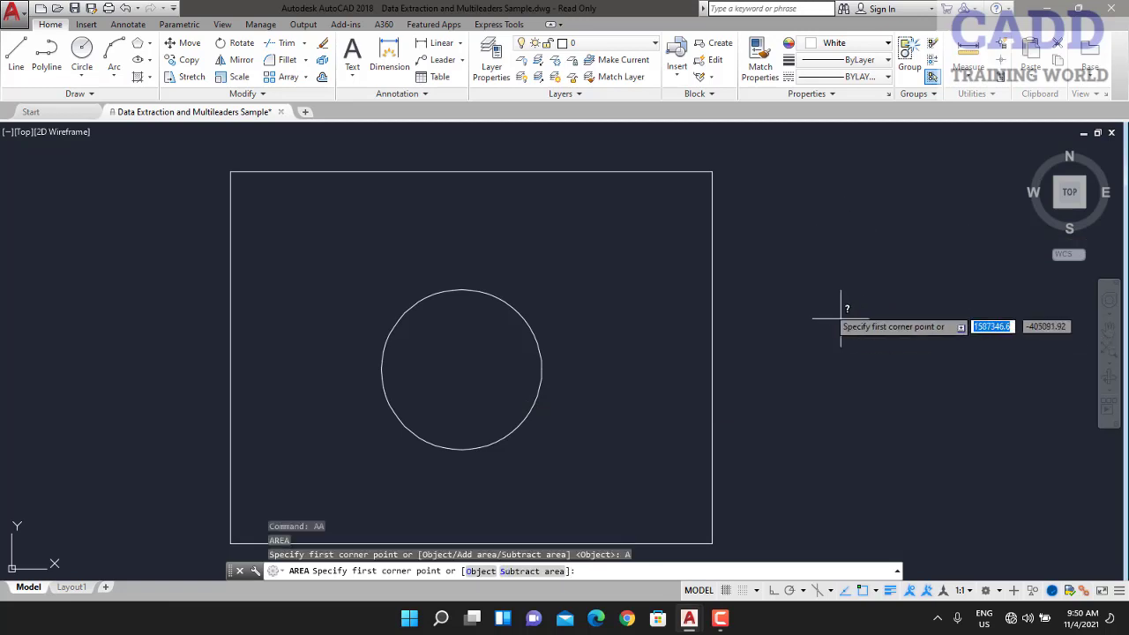
{"action": "right_click", "coordinate": [743, 217]}
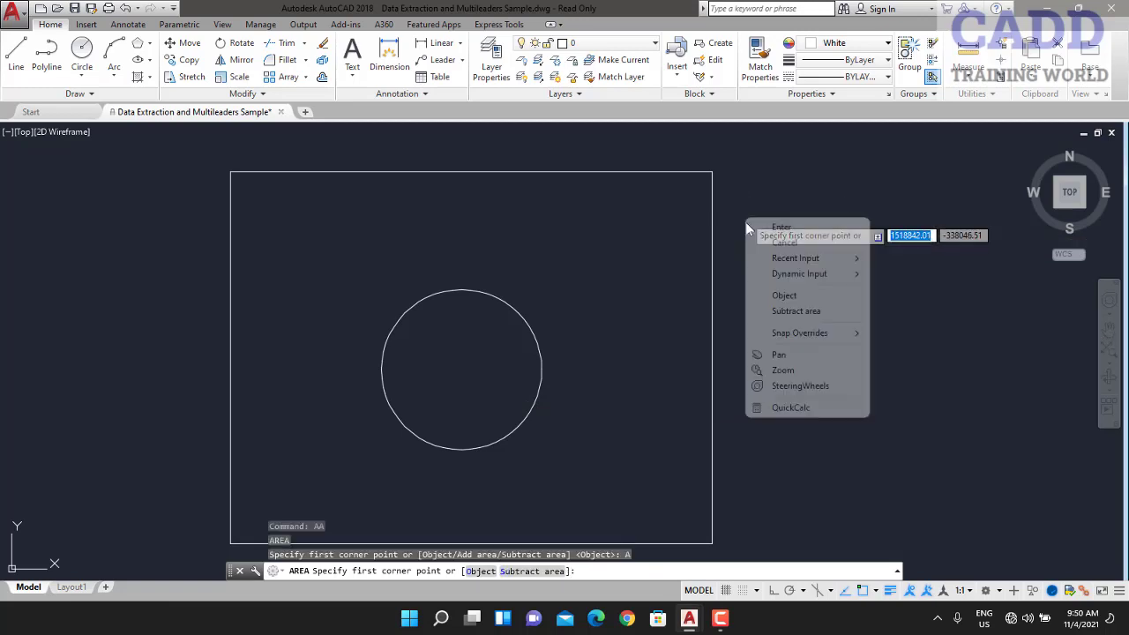
{"action": "left_click", "coordinate": [784, 297]}
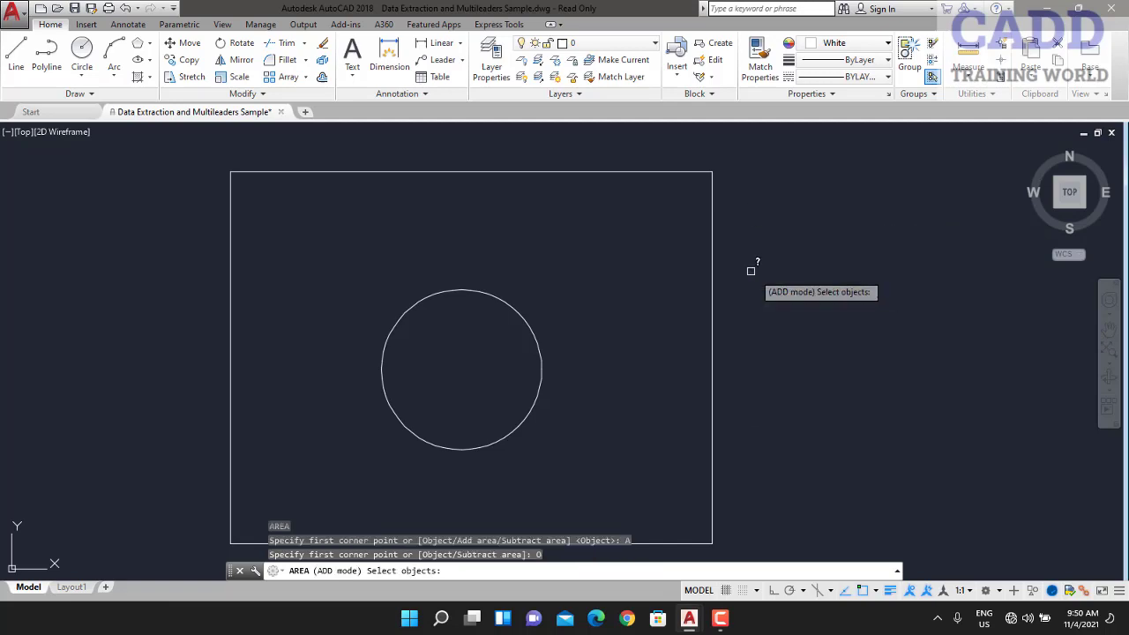
{"action": "left_click", "coordinate": [715, 236]}
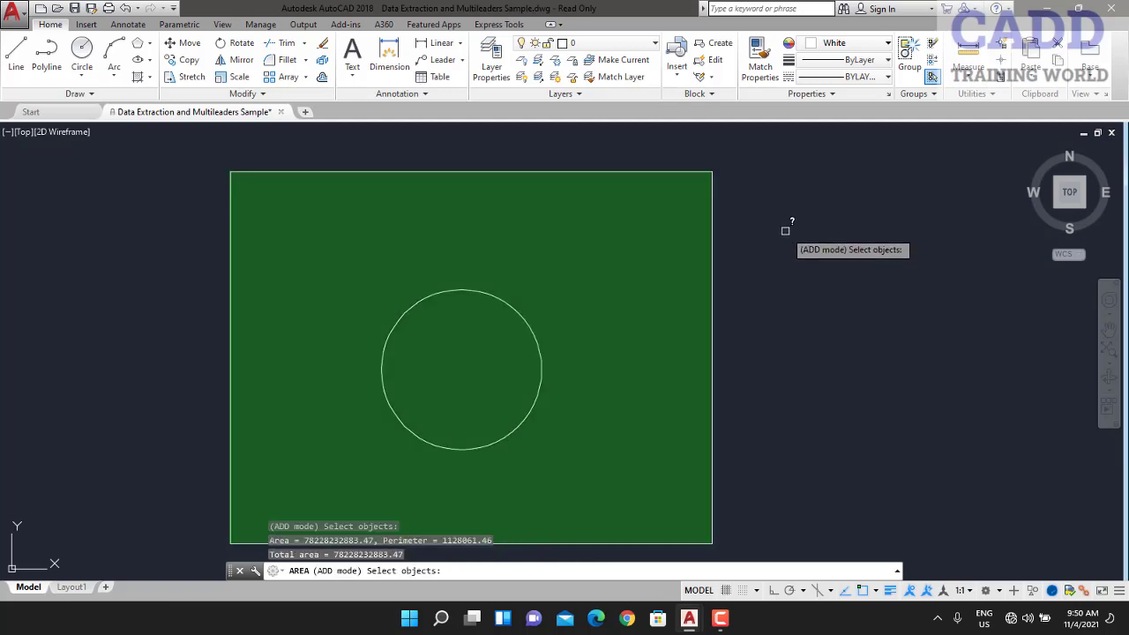
{"action": "right_click", "coordinate": [787, 226]}
{"action": "right_click", "coordinate": [787, 237]}
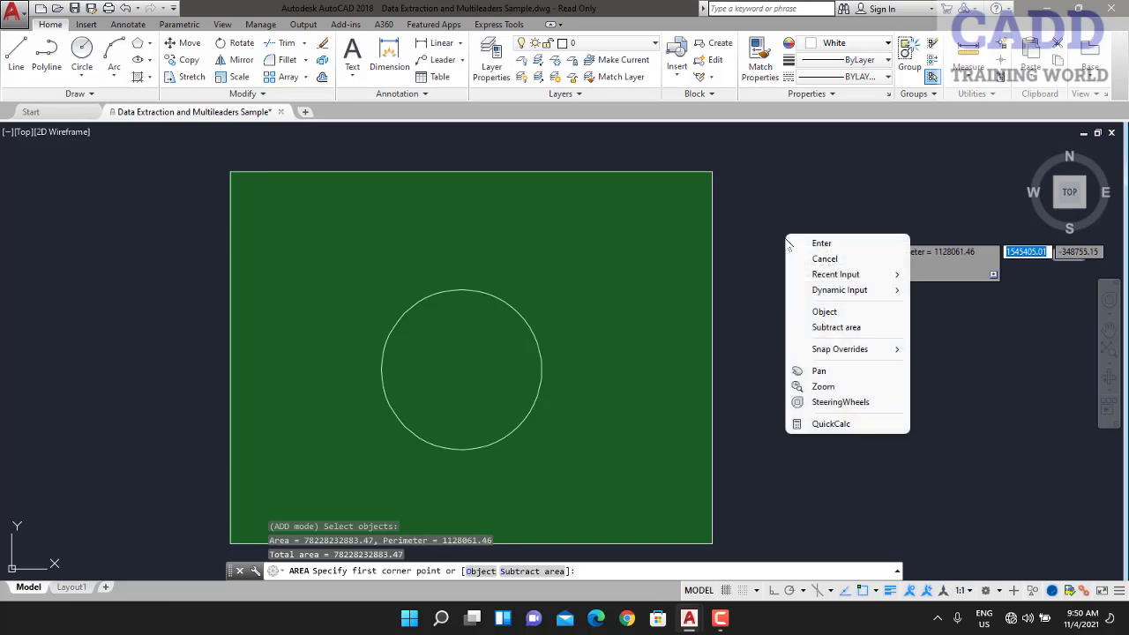
- Subtract the circle object (area 8818286595.68), leaving total area 69409946287.79
{"action": "left_click", "coordinate": [806, 327]}
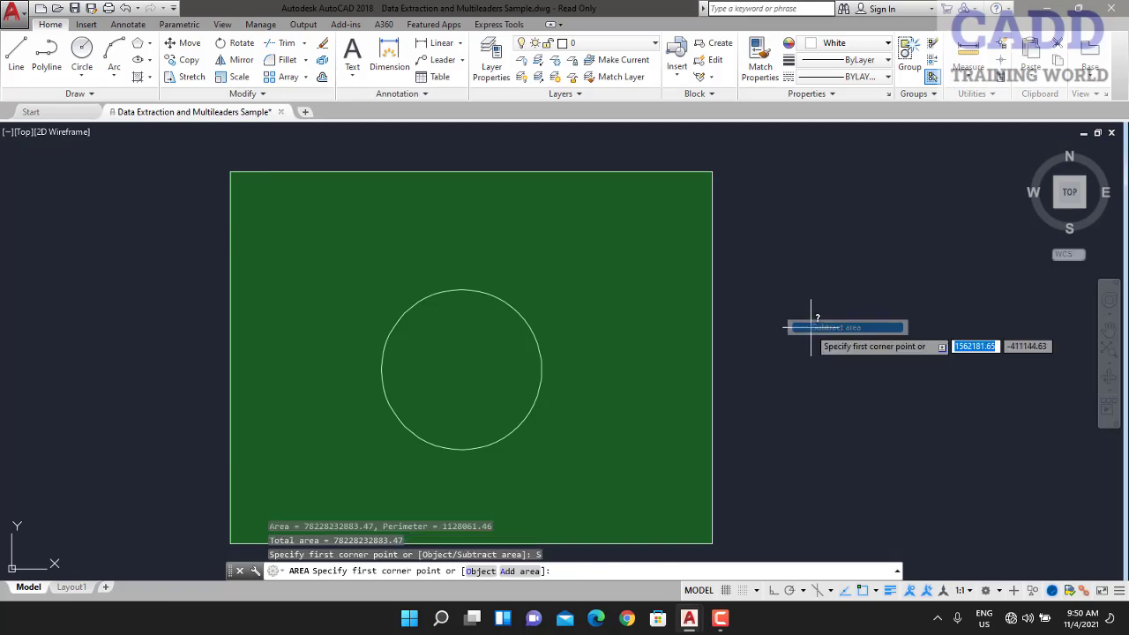
{"action": "right_click", "coordinate": [783, 254]}
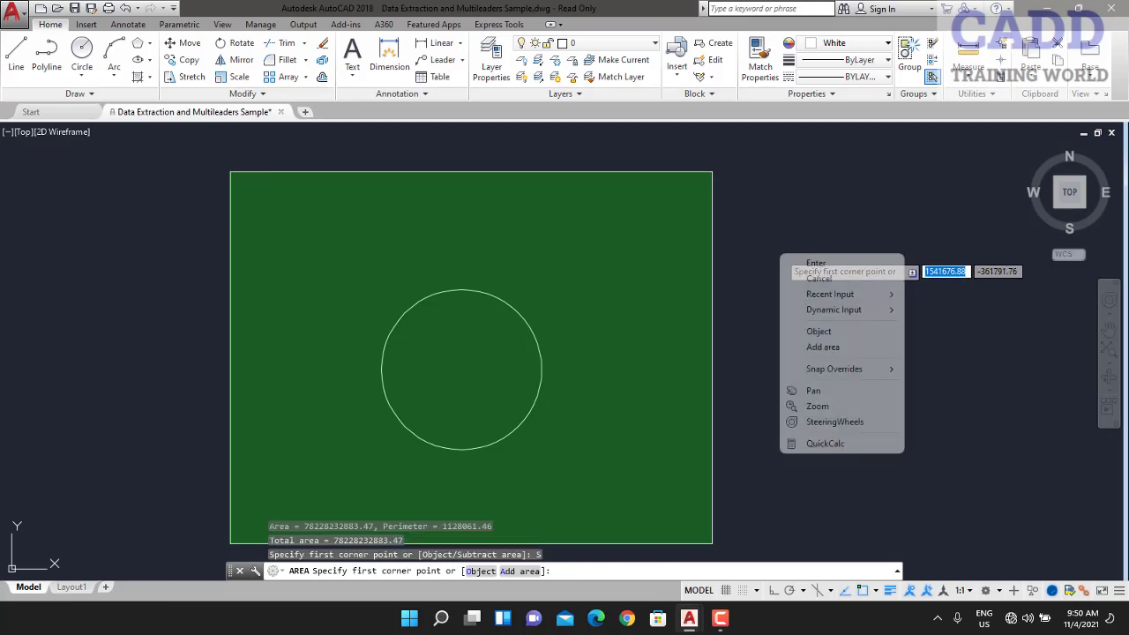
{"action": "left_click", "coordinate": [819, 330]}
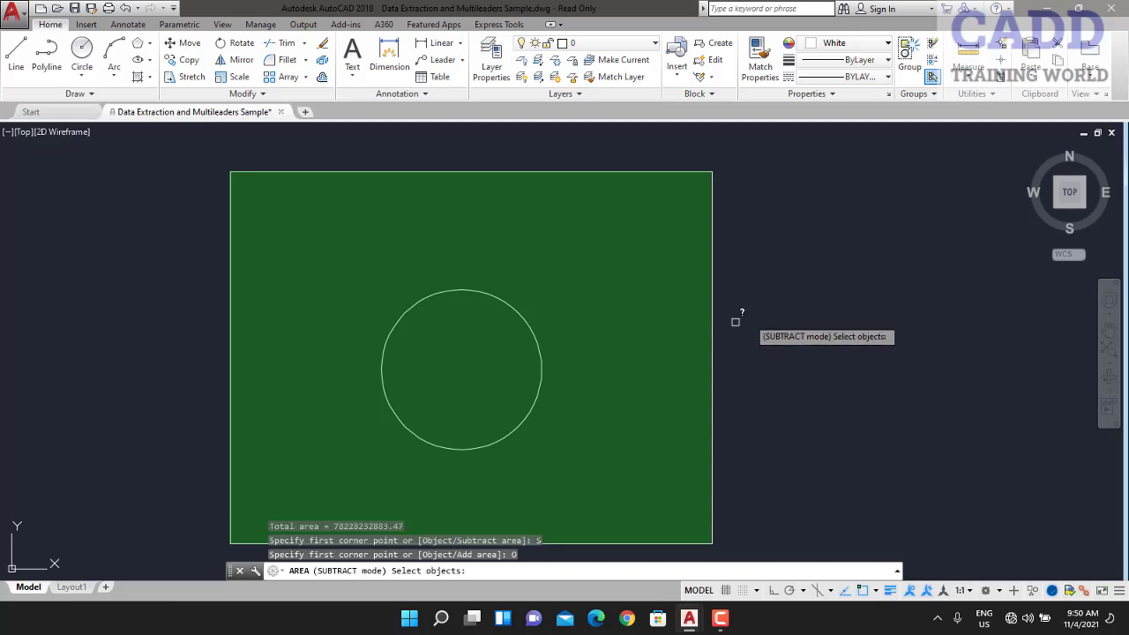
{"action": "left_click", "coordinate": [539, 340]}
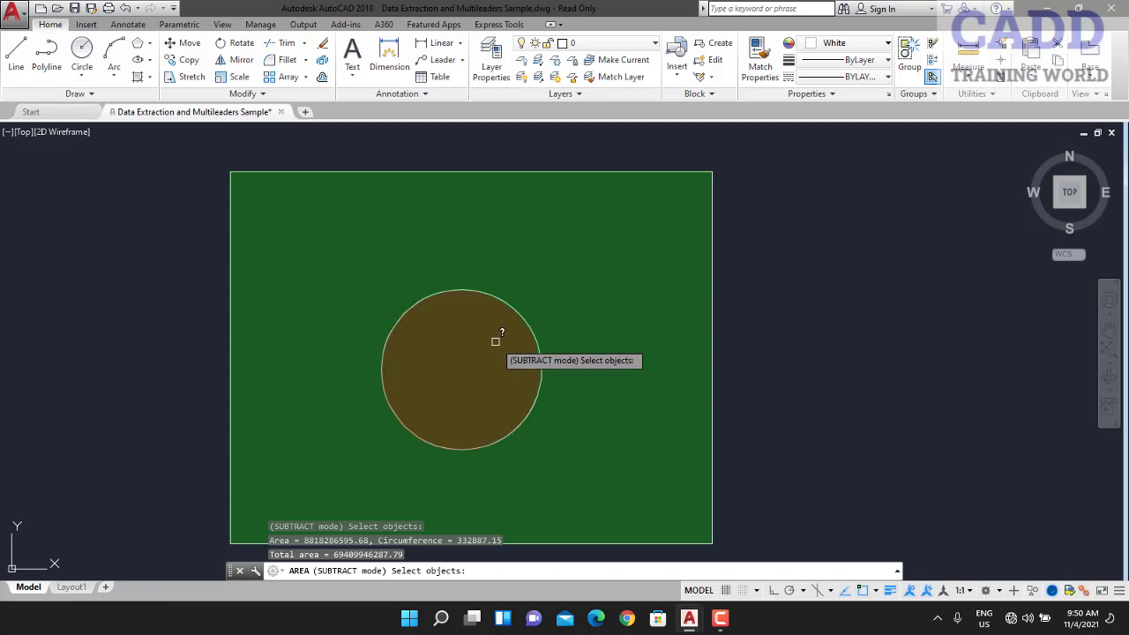
{"action": "key", "text": "Return"}
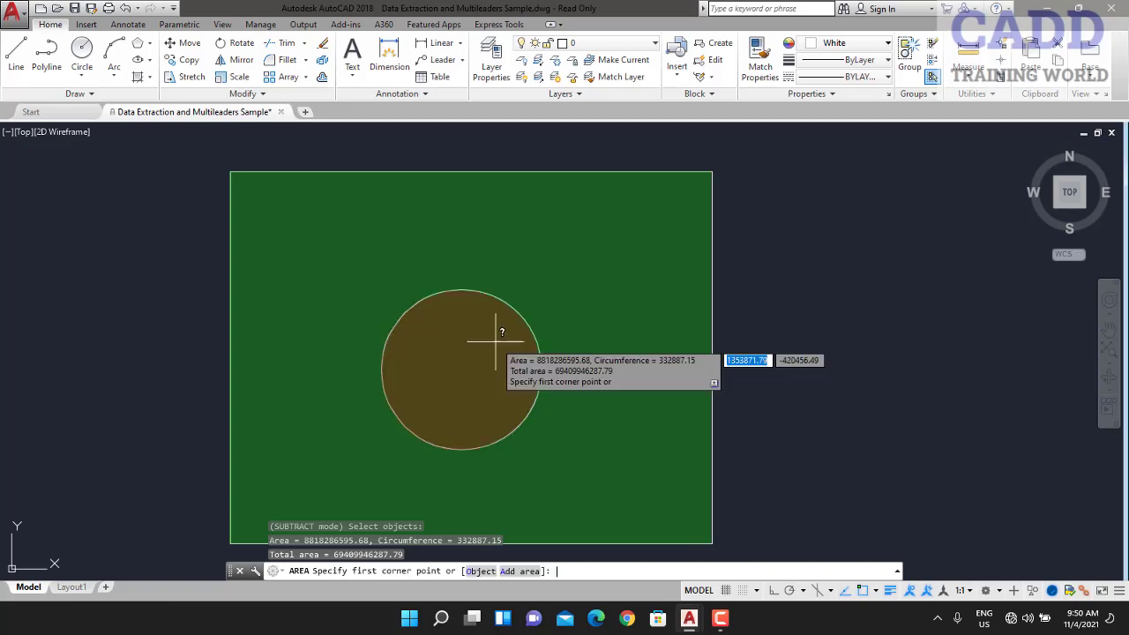